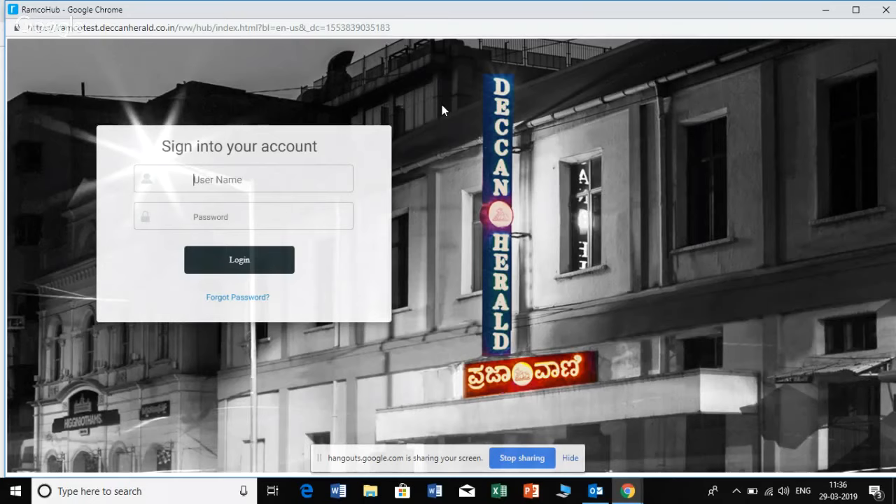
# Sign into the account with the employee's user name and account password, resubmitting the login if needed
pyautogui.write('33293')
pyautogui.press('Tab')
pyautogui.write('••••••••')
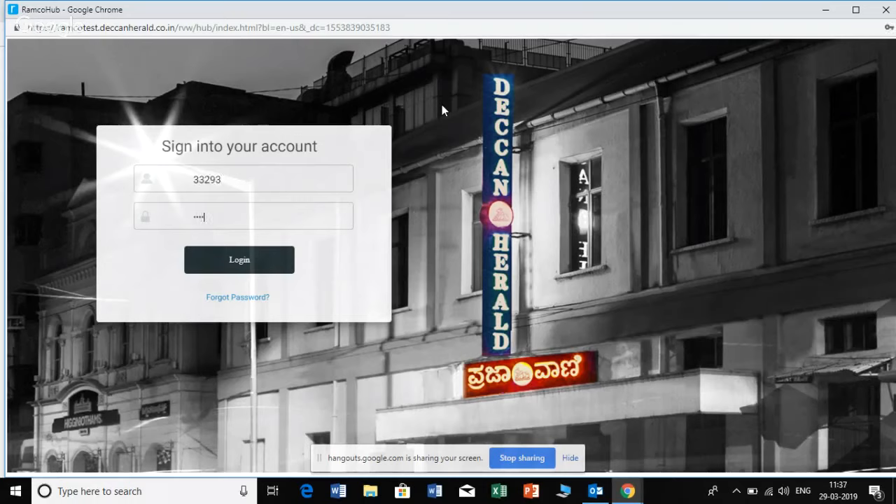
pyautogui.write('•')
pyautogui.press('Return')
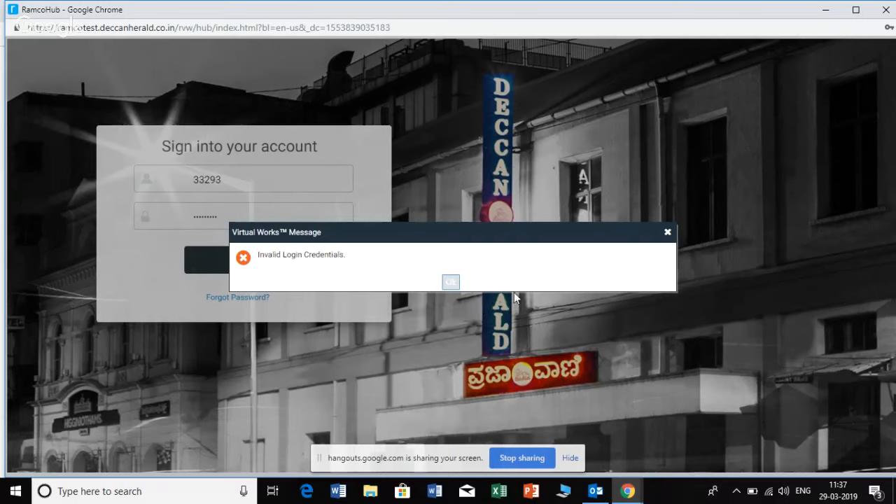
pyautogui.click(452, 283)
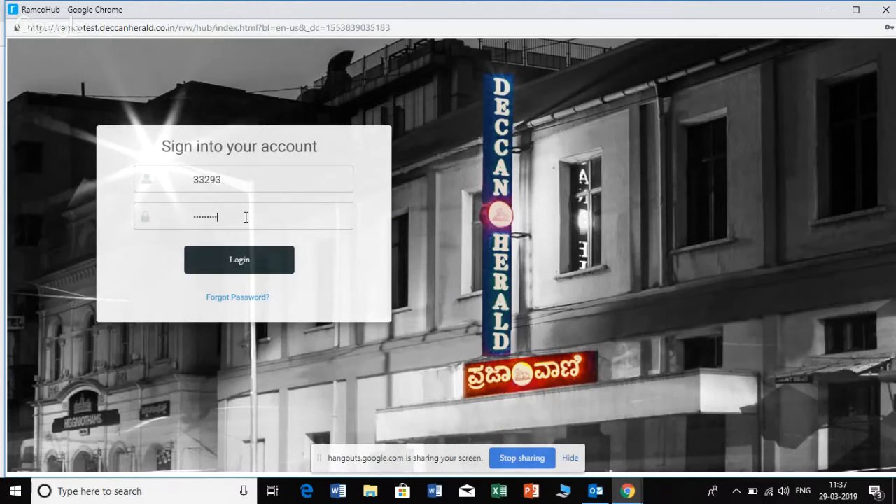
pyautogui.press('Return')
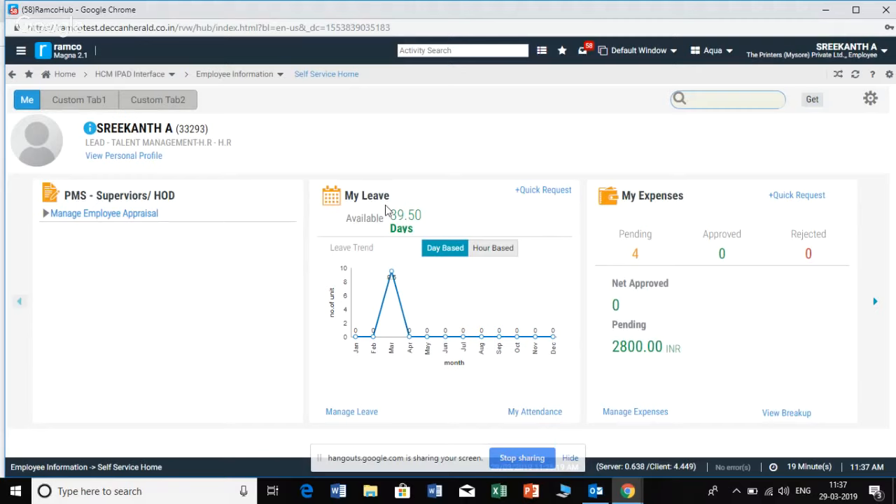
# Look through the self-service home cards from leave to pay, and view the March 2019 attendance calendar
pyautogui.click(876, 302)
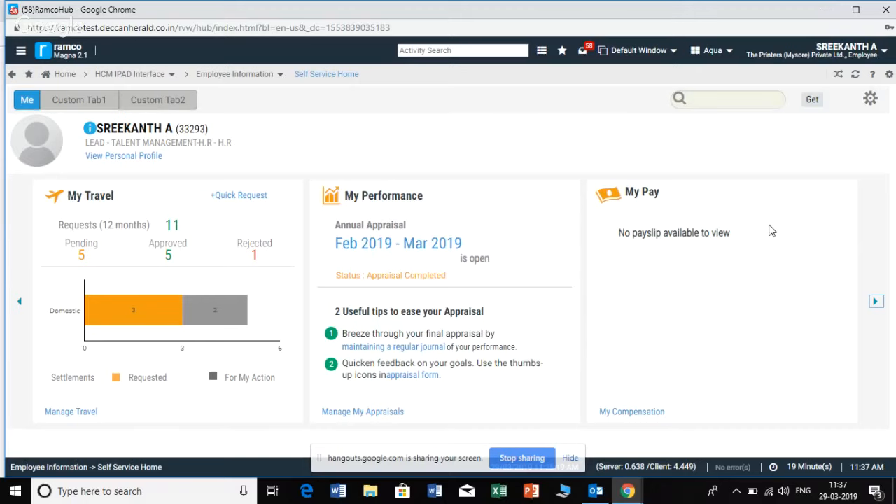
pyautogui.click(19, 302)
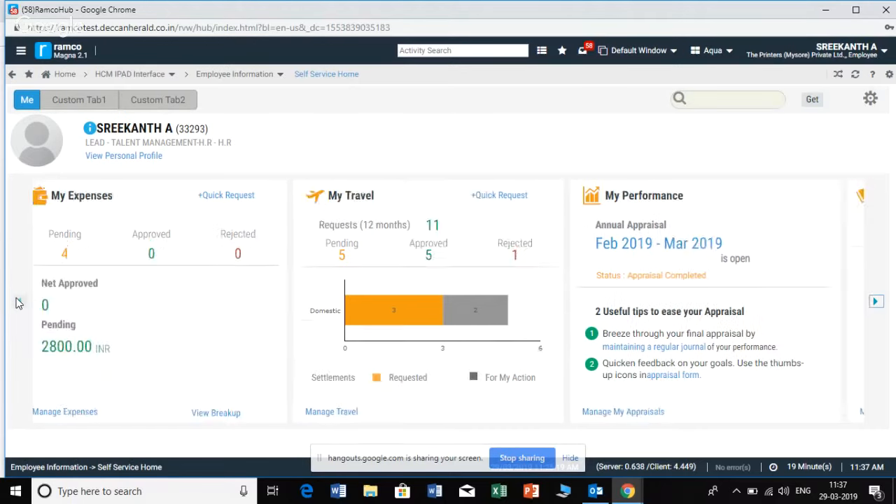
pyautogui.click(19, 302)
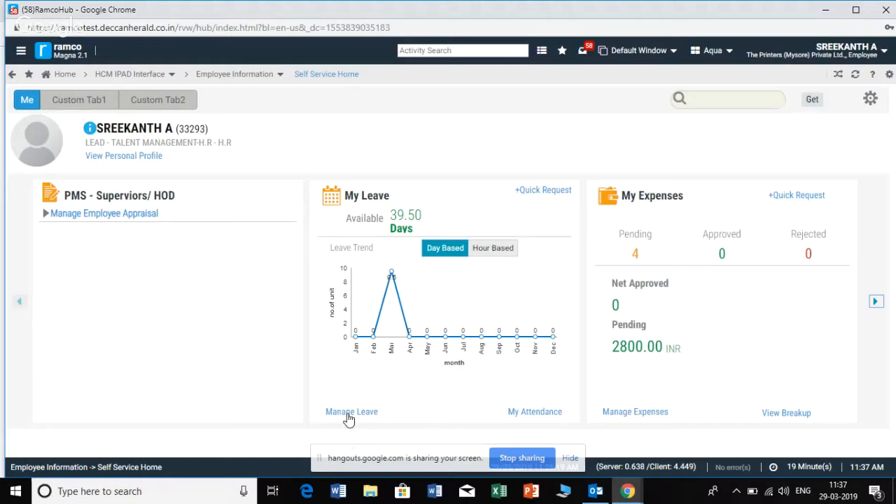
pyautogui.click(528, 415)
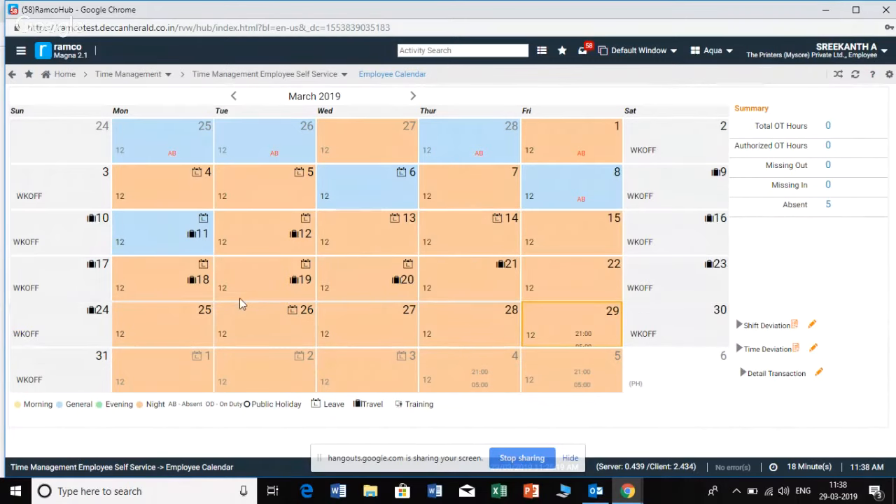
# Return to the self-service home page and open the leave management page
pyautogui.click(52, 75)
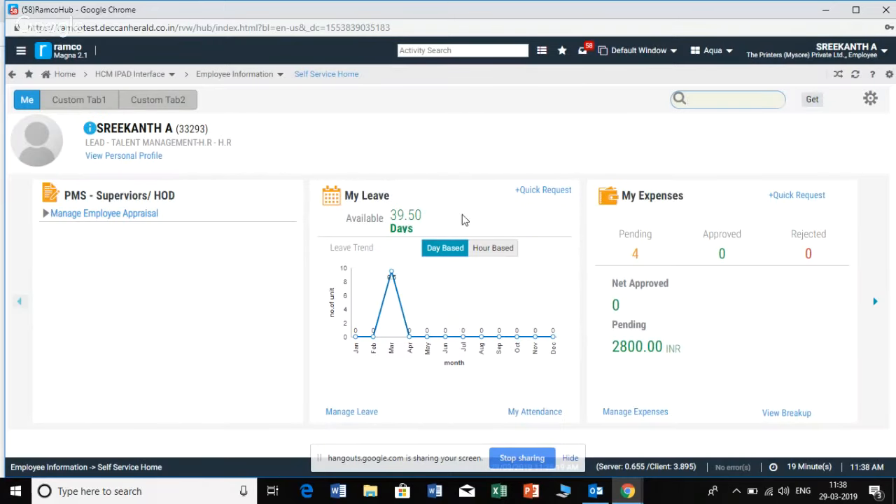
pyautogui.click(352, 415)
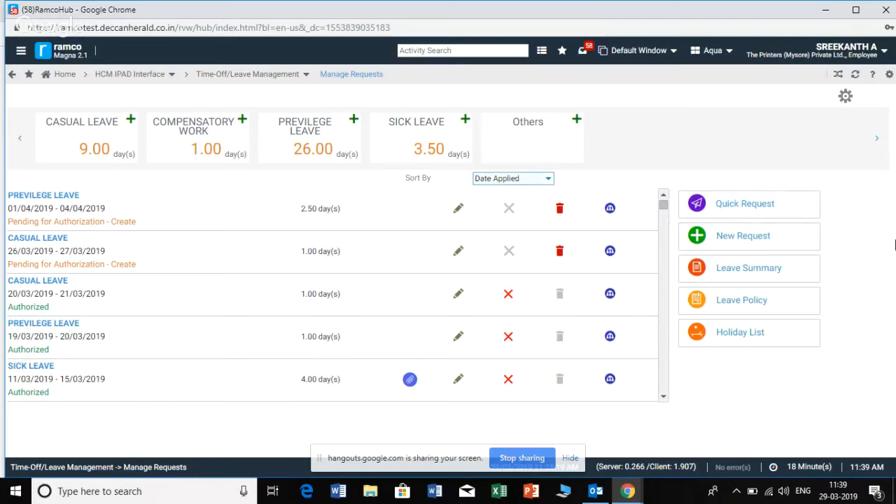
# Check which leave types a quick request offers, and close the request without applying
pyautogui.click(782, 204)
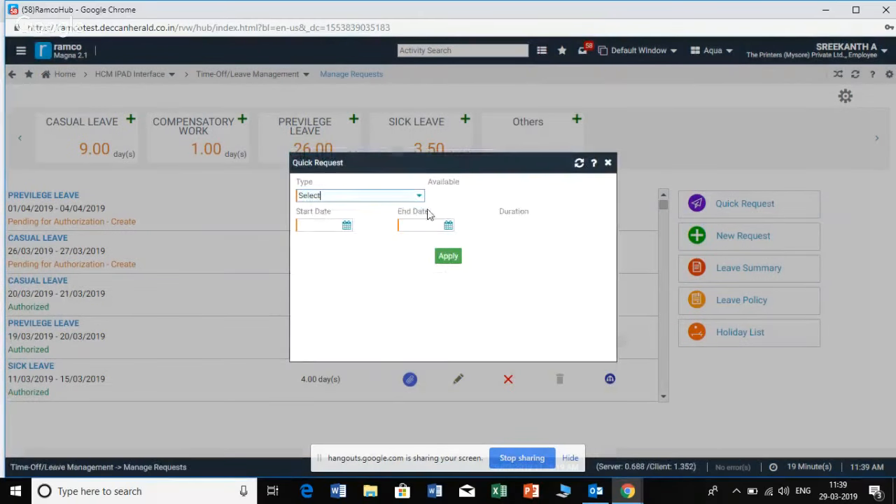
pyautogui.click(416, 196)
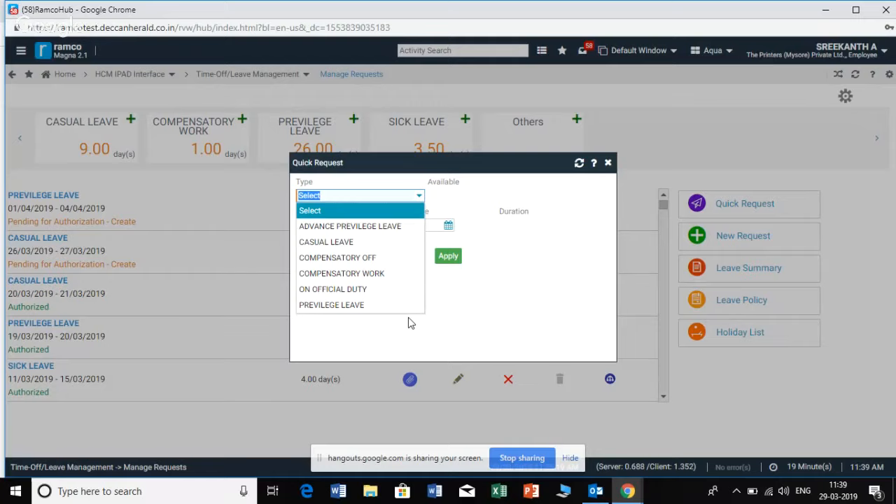
pyautogui.click(511, 297)
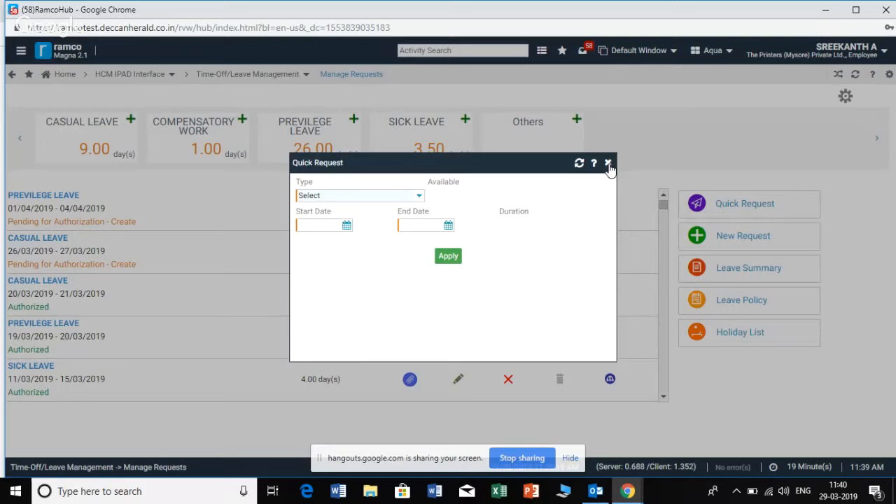
pyautogui.click(608, 164)
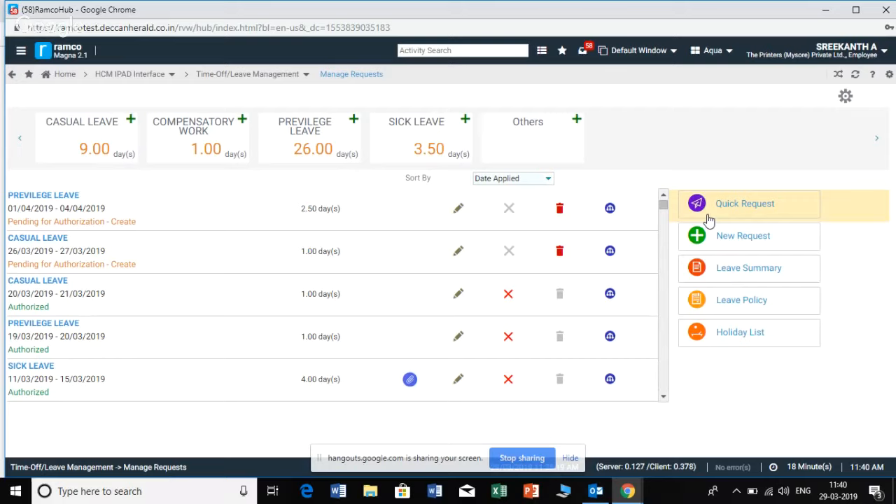
# Start a new leave request with the type CASUAL LEAVE
pyautogui.click(750, 241)
pyautogui.click(49, 107)
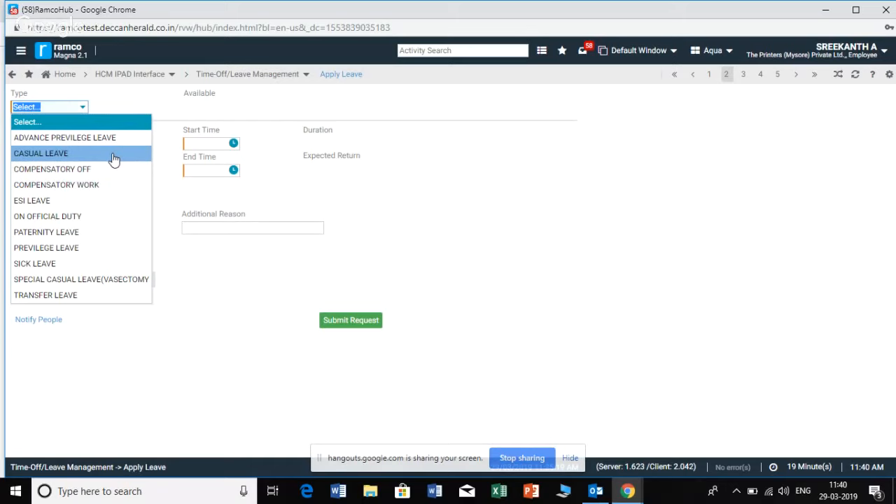
pyautogui.click(112, 153)
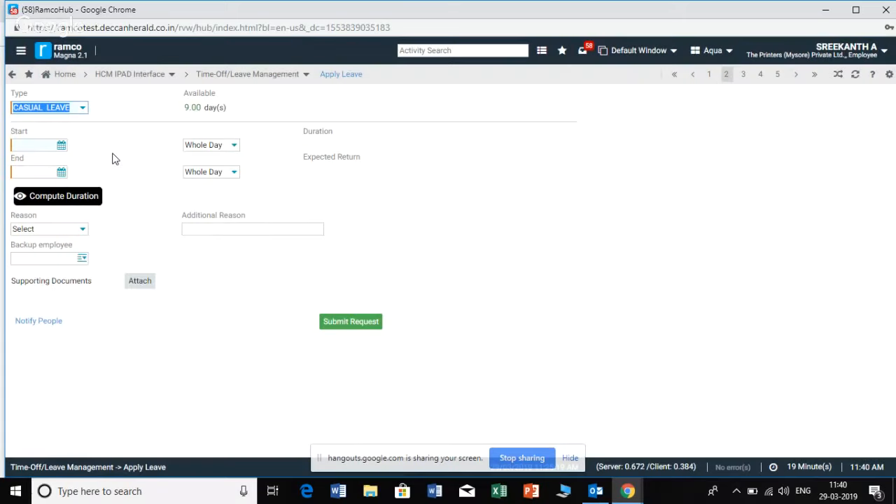
# Set the leave request's start date to 11/04/2019 and its end date to 12/04/2019
pyautogui.click(61, 147)
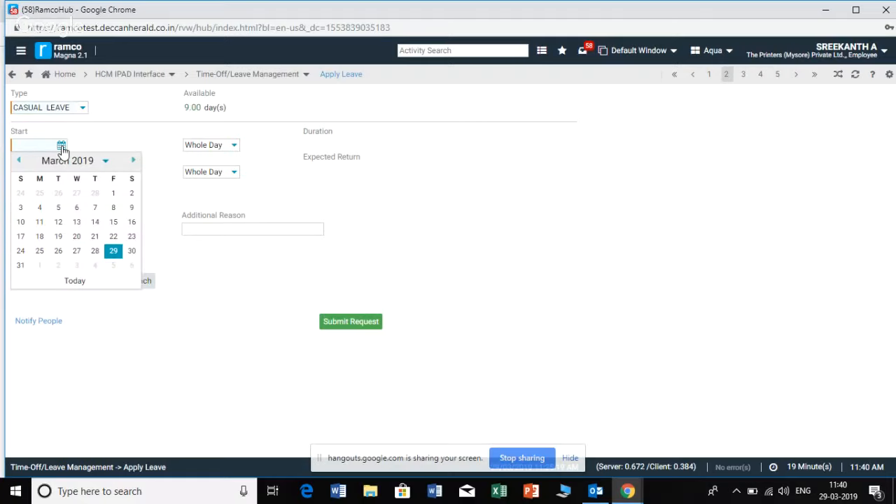
pyautogui.click(133, 160)
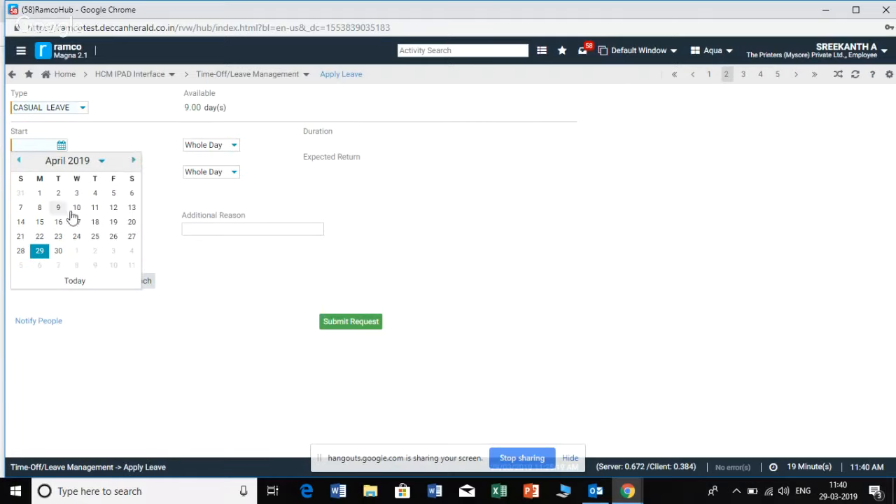
pyautogui.click(95, 208)
pyautogui.click(61, 173)
pyautogui.click(114, 234)
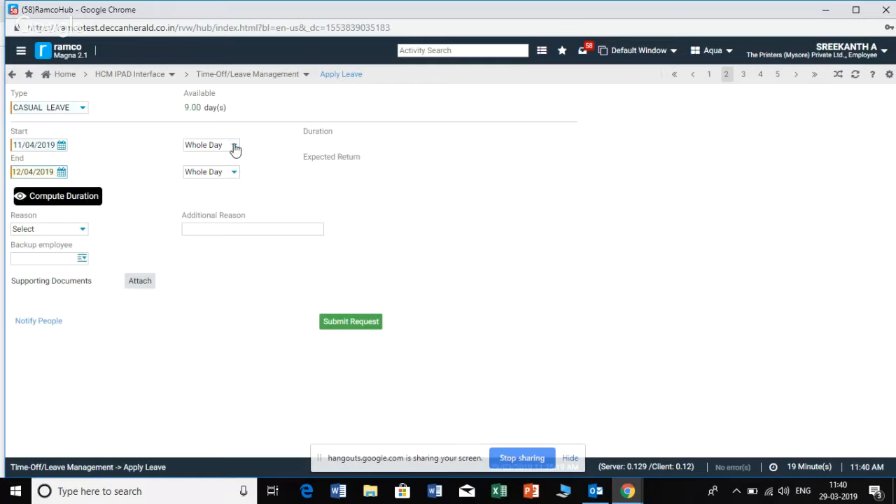
# Check the session options for the leave's start day, leaving Whole Day selected, and open those for the end day
pyautogui.click(235, 149)
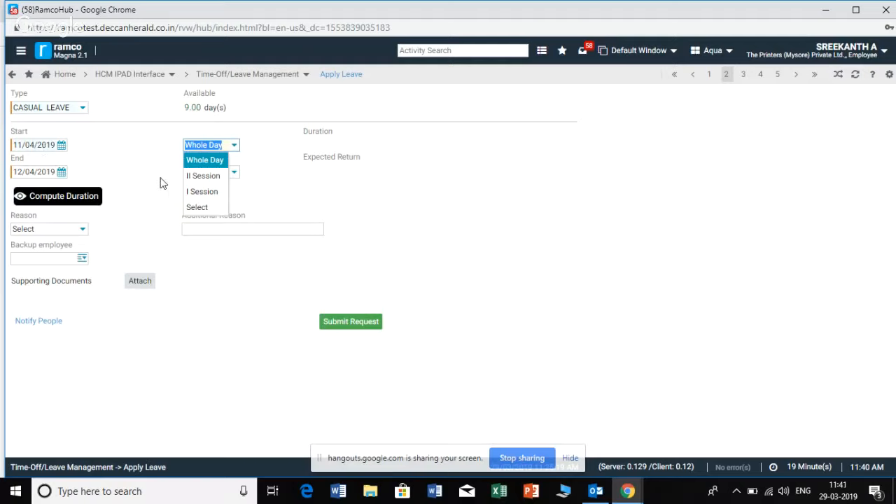
pyautogui.click(288, 168)
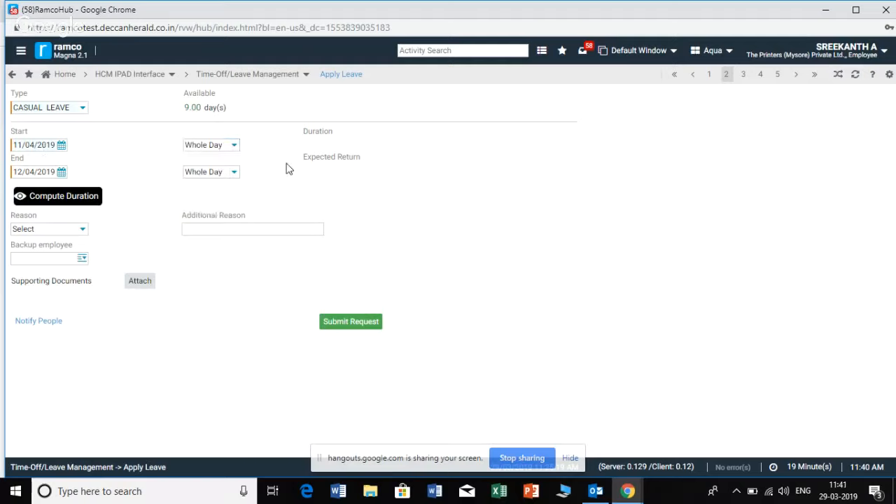
pyautogui.click(235, 175)
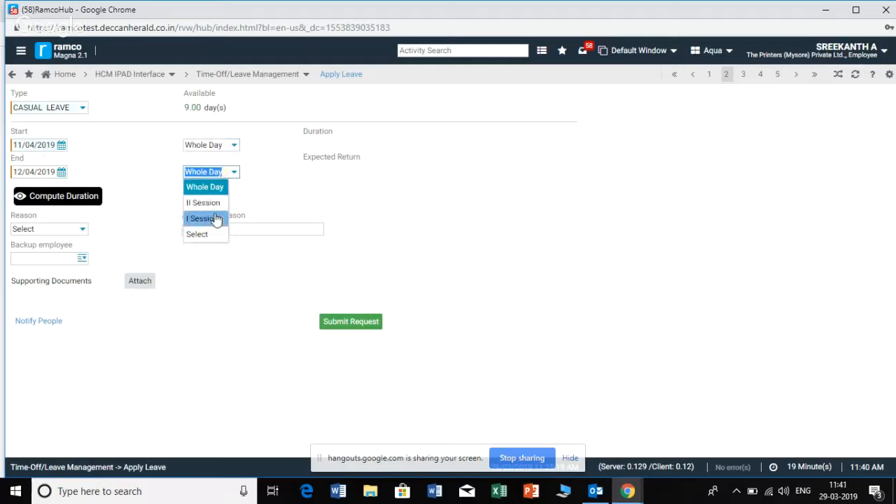
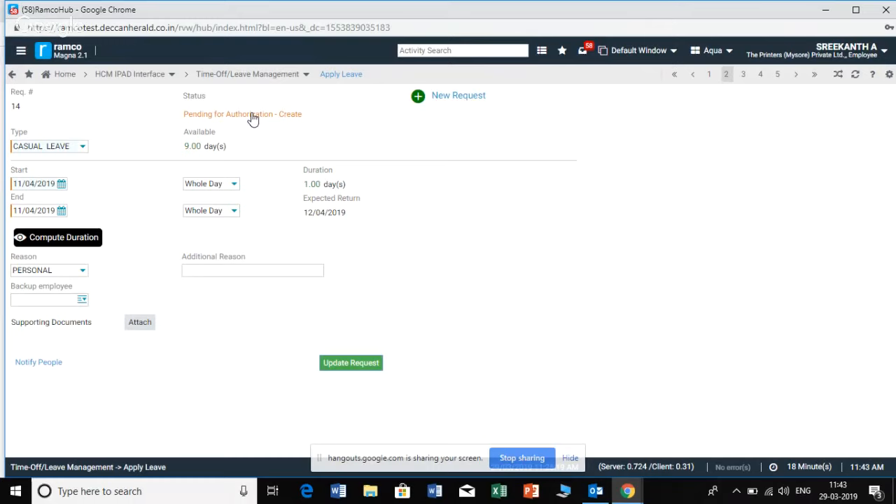
# Examine the approval trail of the pending casual leave request, including the pending approver, and close it
pyautogui.click(251, 115)
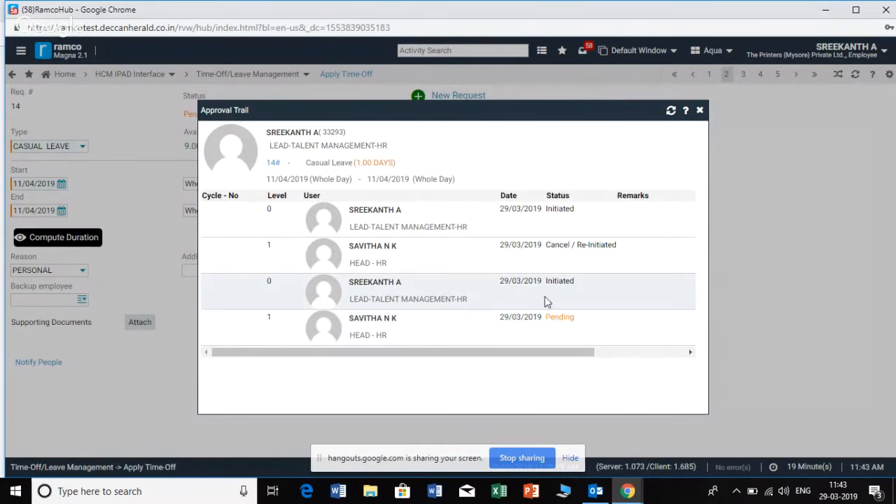
pyautogui.moveTo(591, 282); pyautogui.dragTo(523, 285)
pyautogui.click(595, 294)
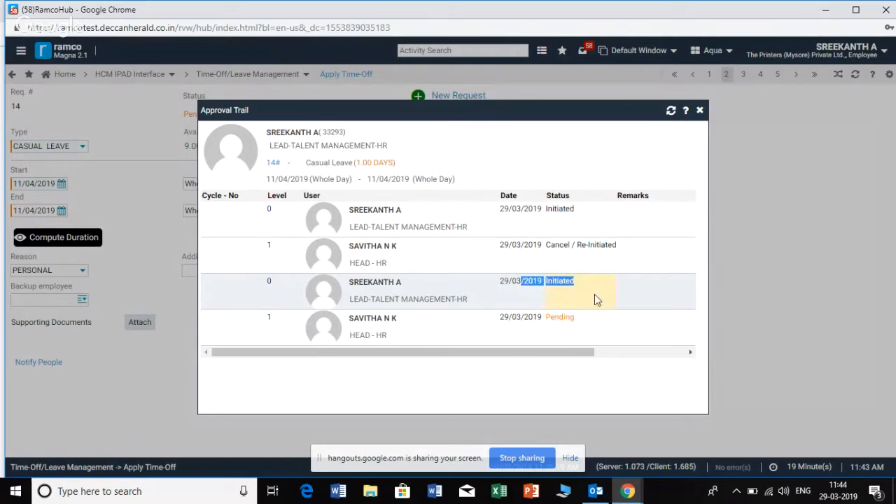
pyautogui.moveTo(406, 320); pyautogui.dragTo(348, 321)
pyautogui.click(413, 335)
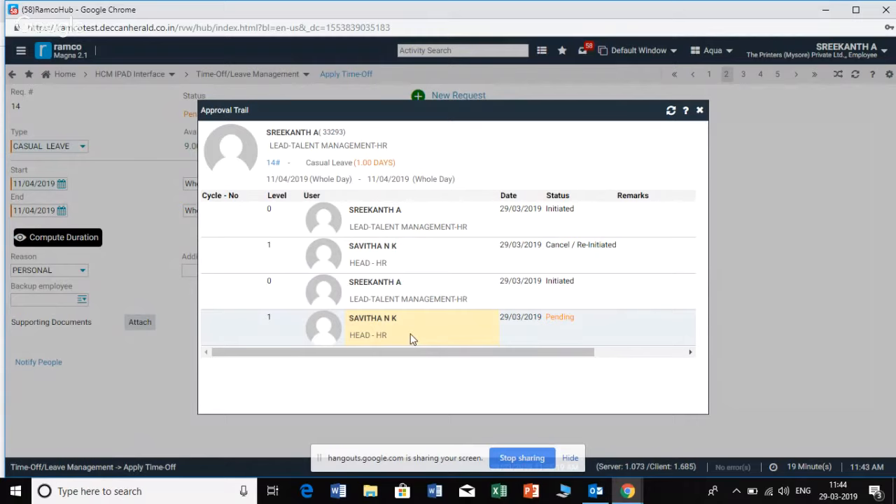
pyautogui.click(699, 112)
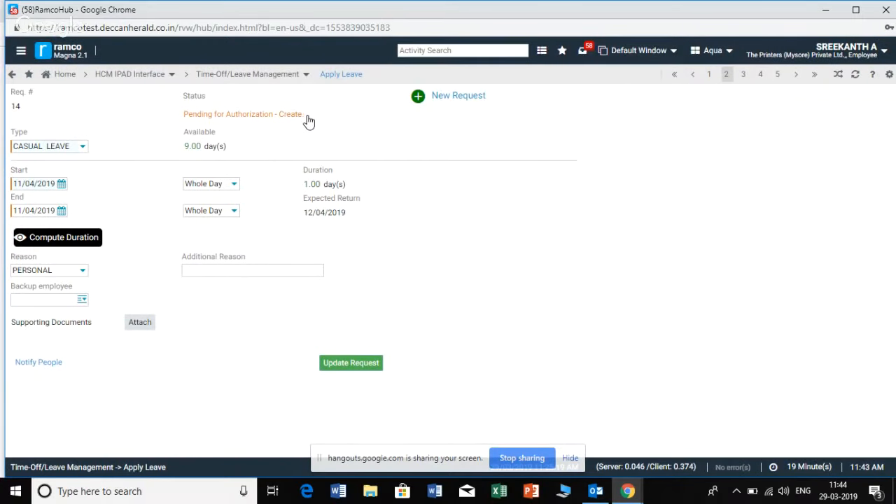
pyautogui.moveTo(309, 122); pyautogui.dragTo(170, 96)
pyautogui.click(261, 136)
# Leave the leave request form and return to the self-service home page
pyautogui.click(21, 56)
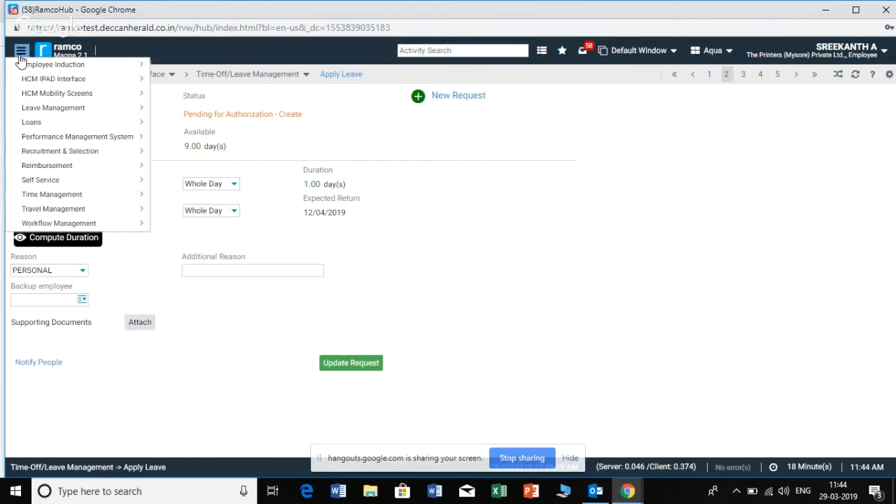
pyautogui.click(426, 208)
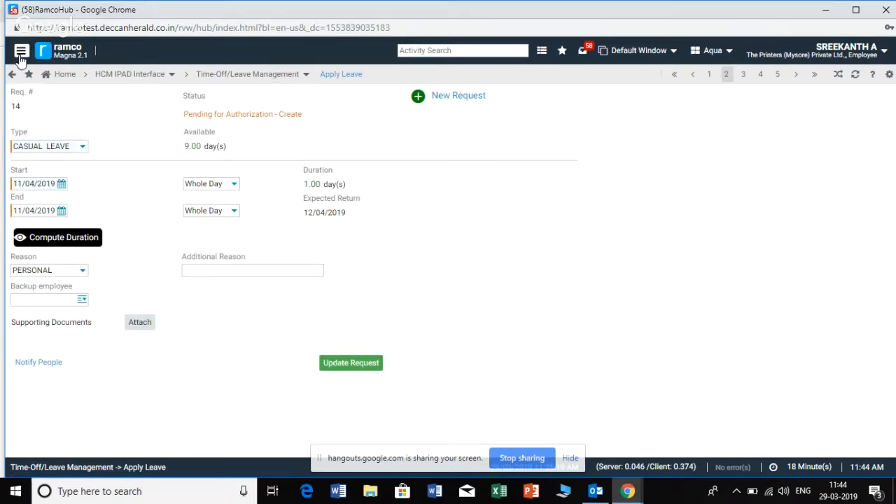
pyautogui.click(67, 74)
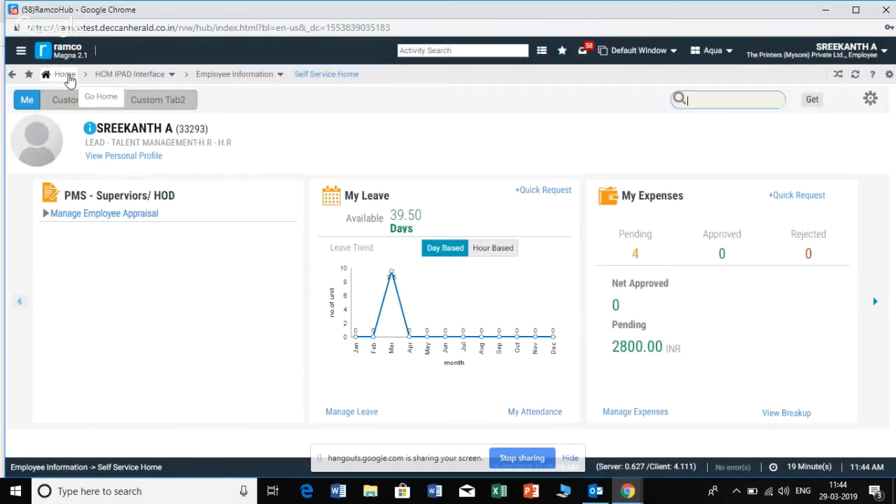
# Open the Apply for Loan / Advance form from the employee self-service for loans and advances
pyautogui.click(21, 53)
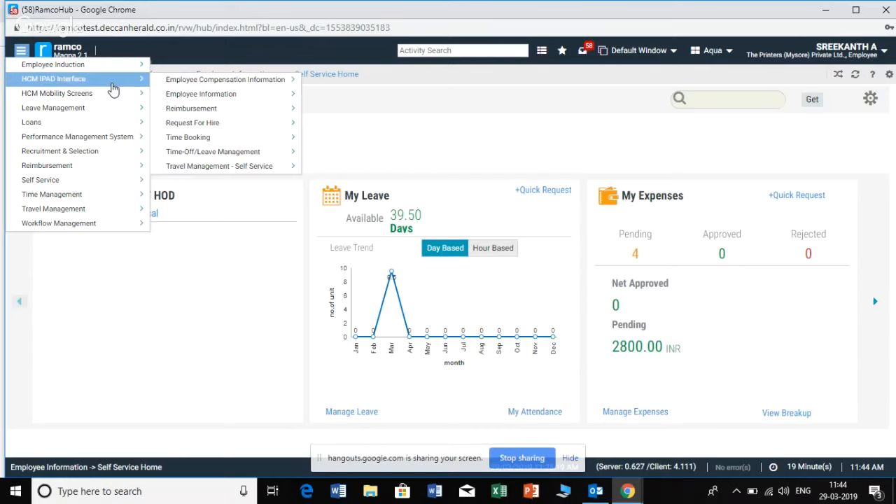
pyautogui.moveTo(110, 111)
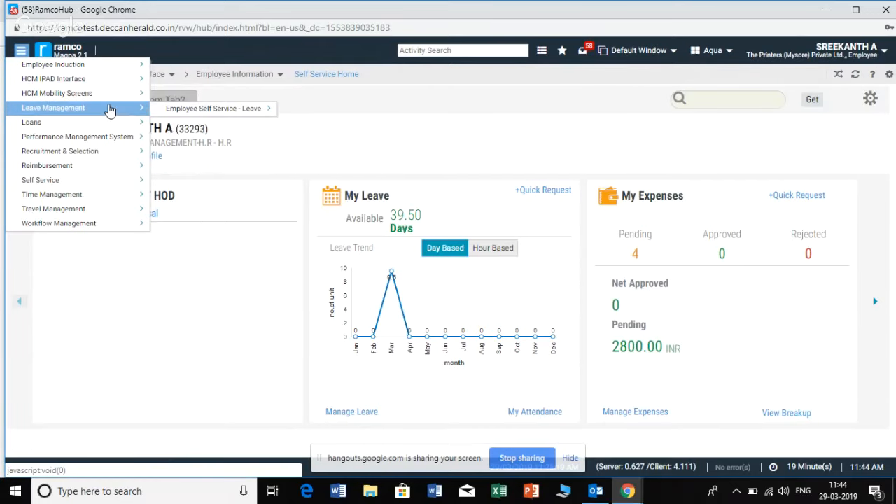
pyautogui.moveTo(44, 127)
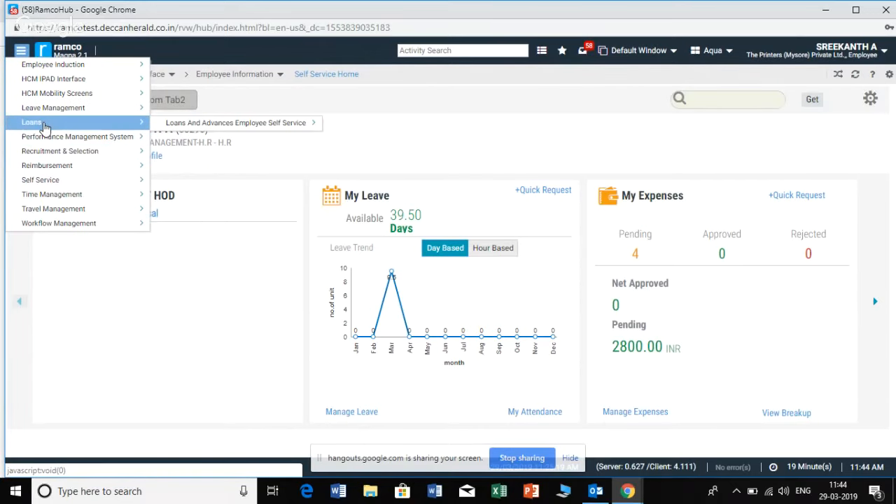
pyautogui.moveTo(168, 126)
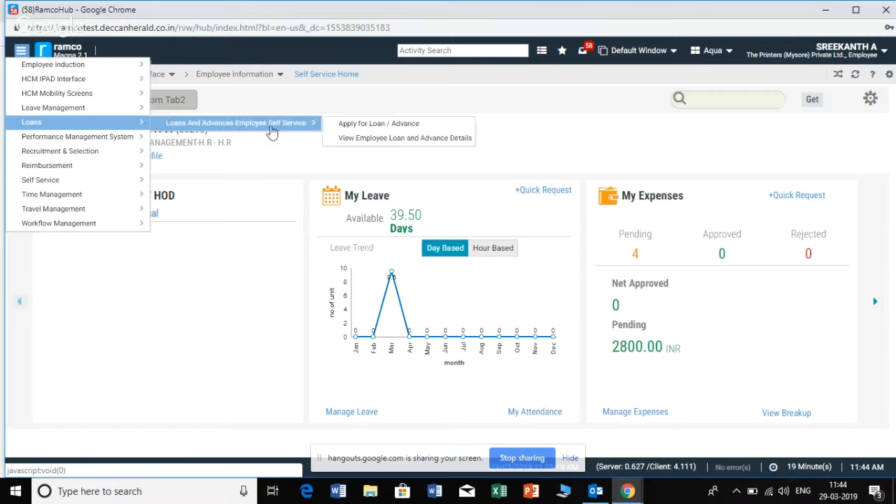
pyautogui.click(336, 125)
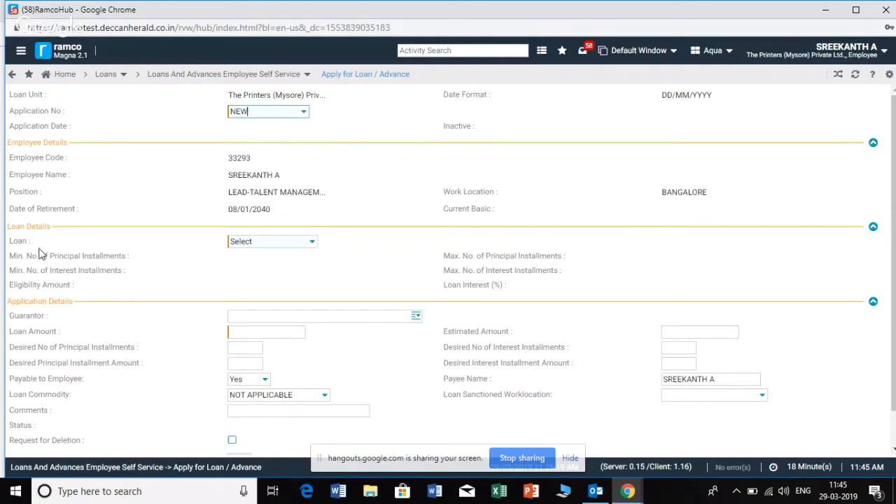
# Try to choose SALARY ADVANCE as the loan for the new application, and dismiss the message
pyautogui.click(311, 242)
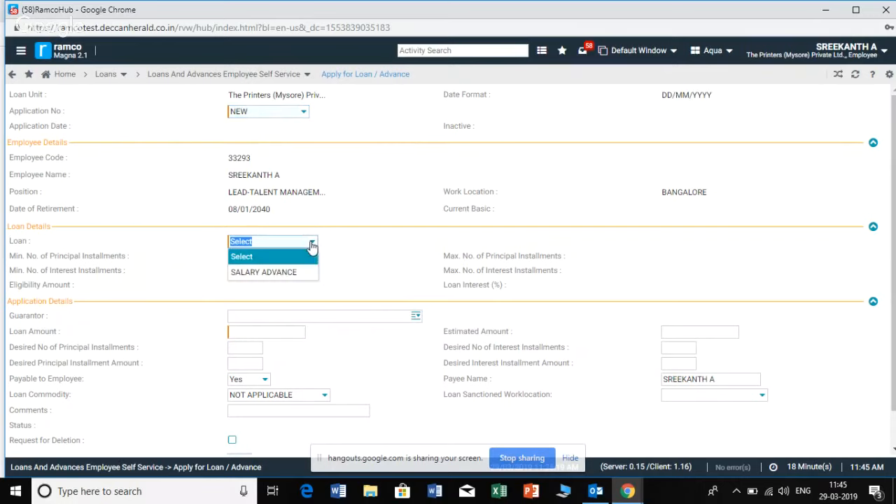
pyautogui.click(297, 272)
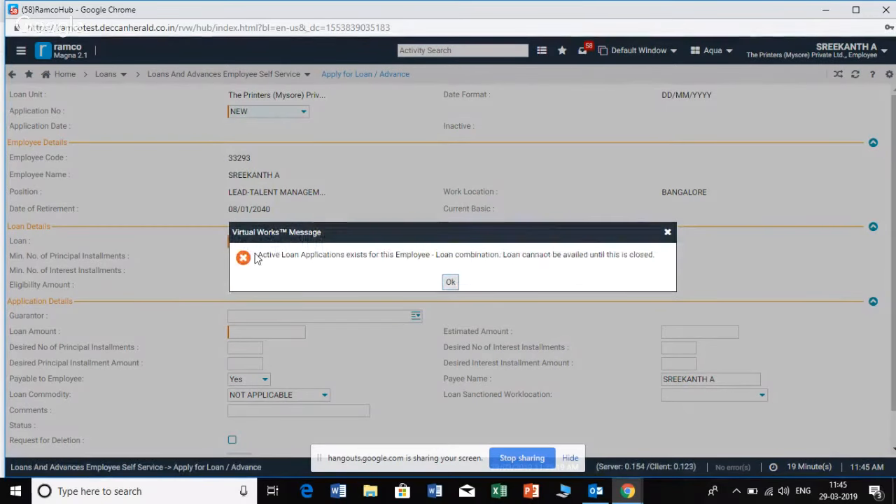
pyautogui.moveTo(259, 255); pyautogui.dragTo(315, 261)
pyautogui.click(333, 264)
pyautogui.click(451, 284)
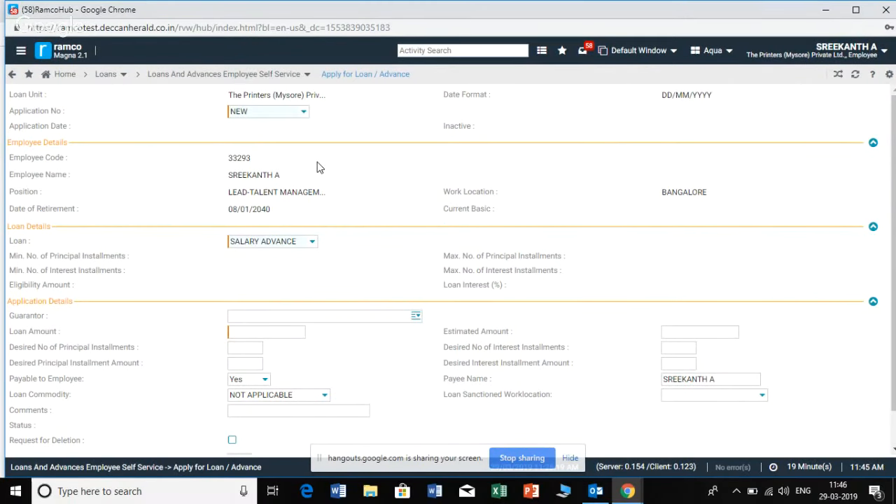
# Load the existing salary advance application and examine its loan amount, installments and status
pyautogui.click(303, 113)
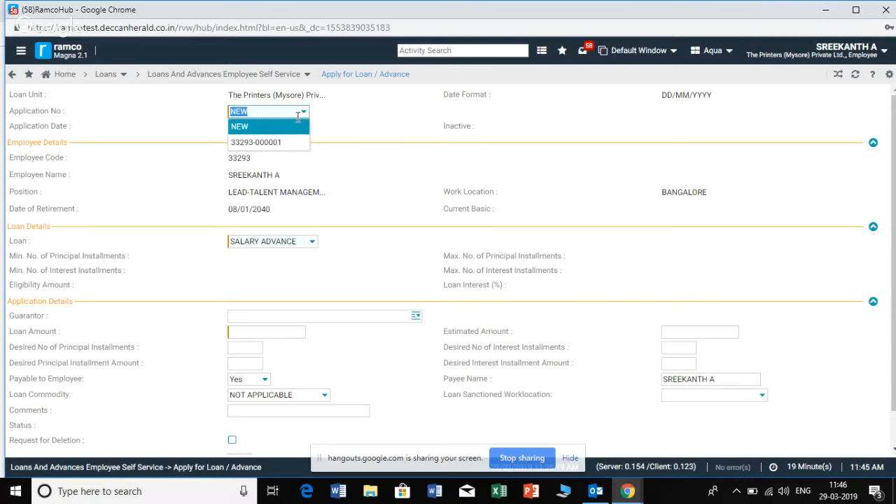
pyautogui.click(286, 142)
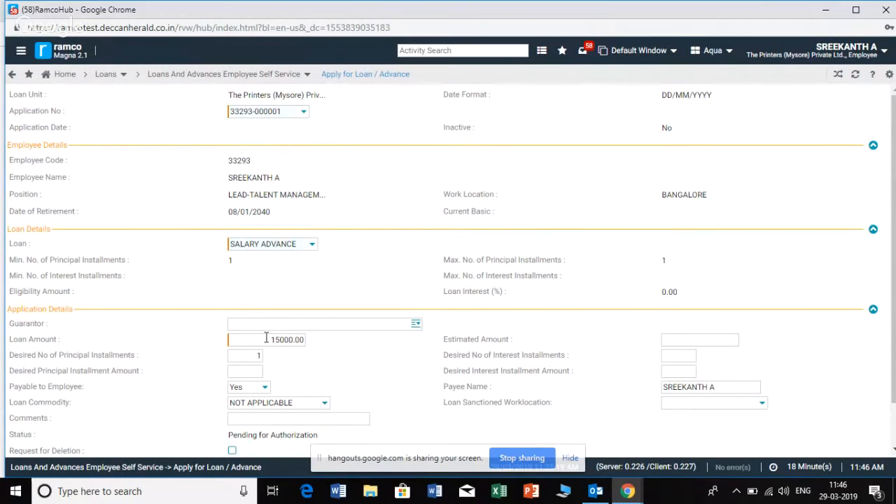
pyautogui.moveTo(266, 341); pyautogui.dragTo(310, 348)
pyautogui.scroll(-1, 385, 250)
pyautogui.scroll(1, 386, 250)
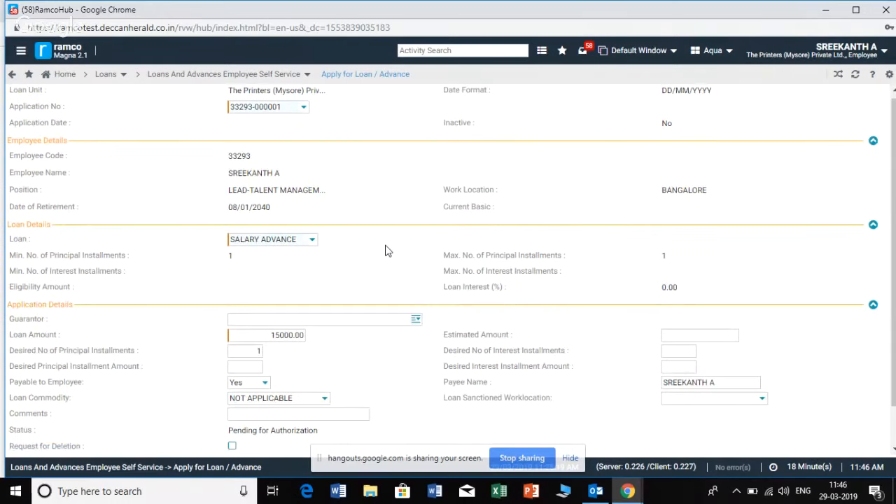
pyautogui.scroll(1, 386, 250)
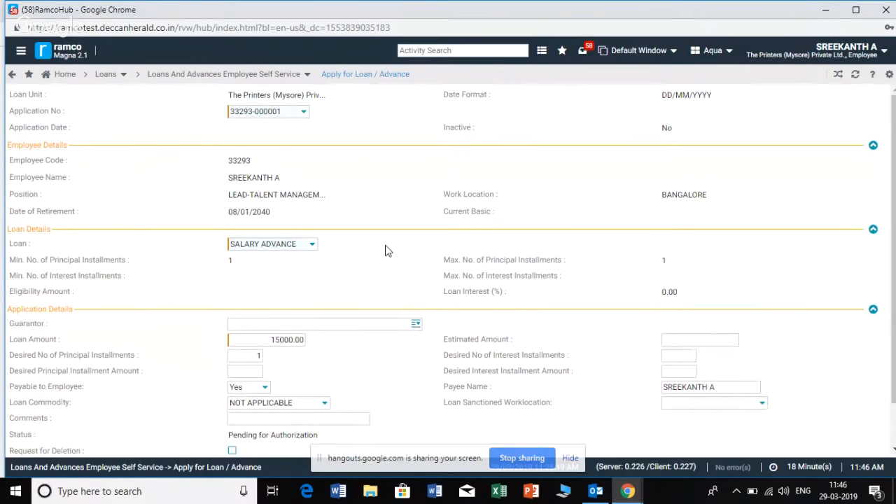
# Switch the loan form back to a NEW application and examine its loan options, amount and installment fields without saving
pyautogui.click(303, 111)
pyautogui.click(294, 123)
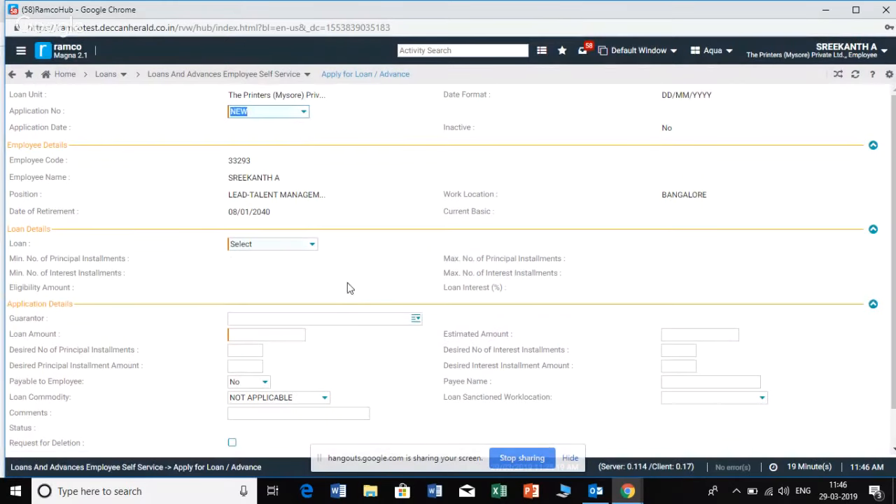
pyautogui.click(313, 245)
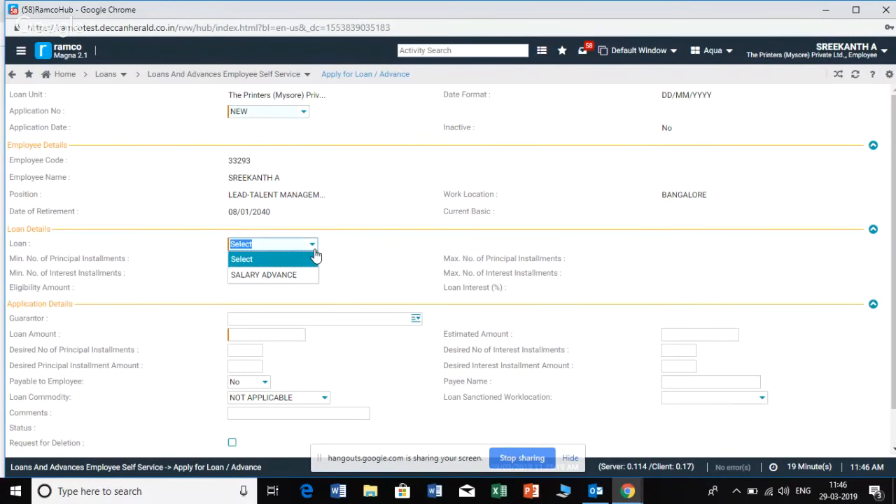
pyautogui.click(398, 290)
pyautogui.click(252, 335)
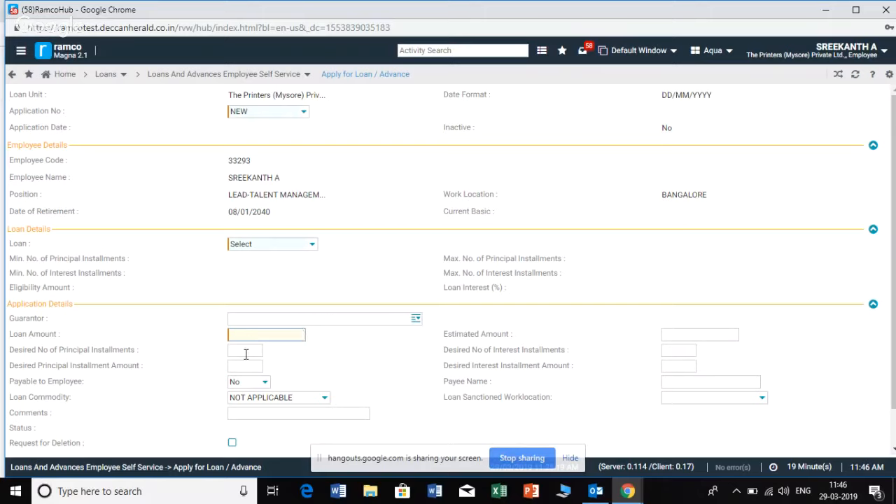
pyautogui.click(246, 352)
pyautogui.scroll(-2, 245, 354)
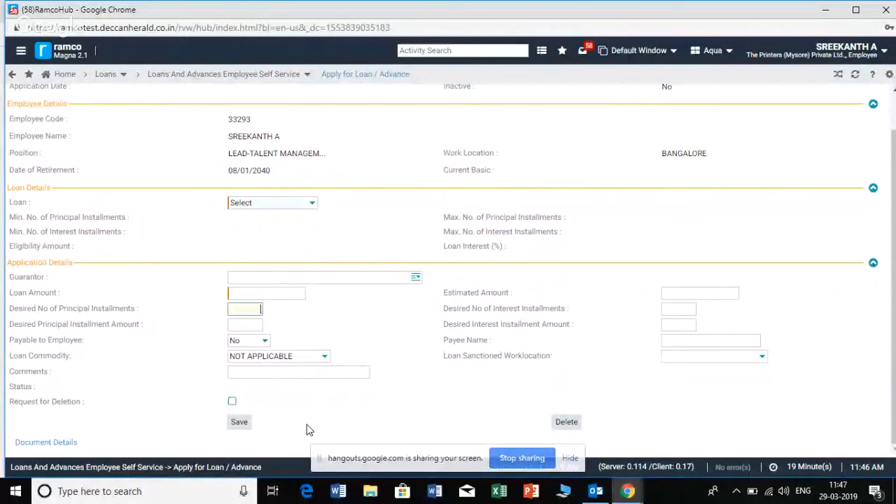
pyautogui.scroll(1, 306, 430)
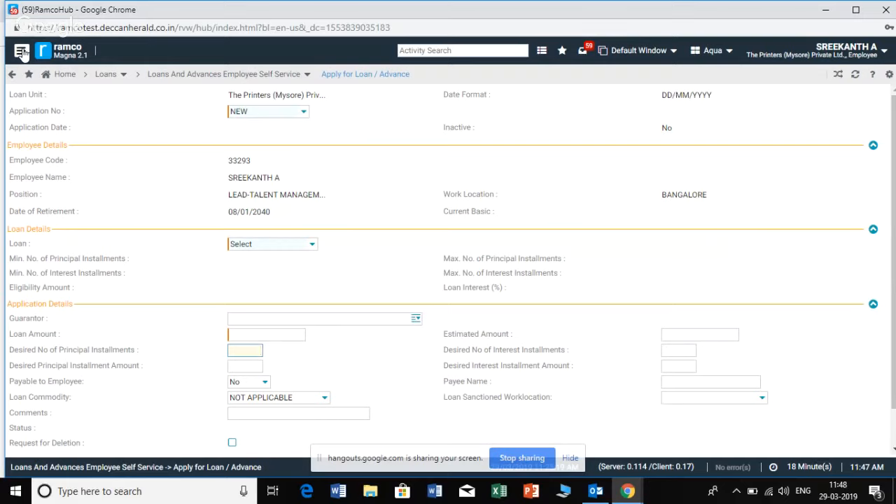
# Open the Submit Expense Requests form from the reimbursement employee self-service
pyautogui.click(22, 52)
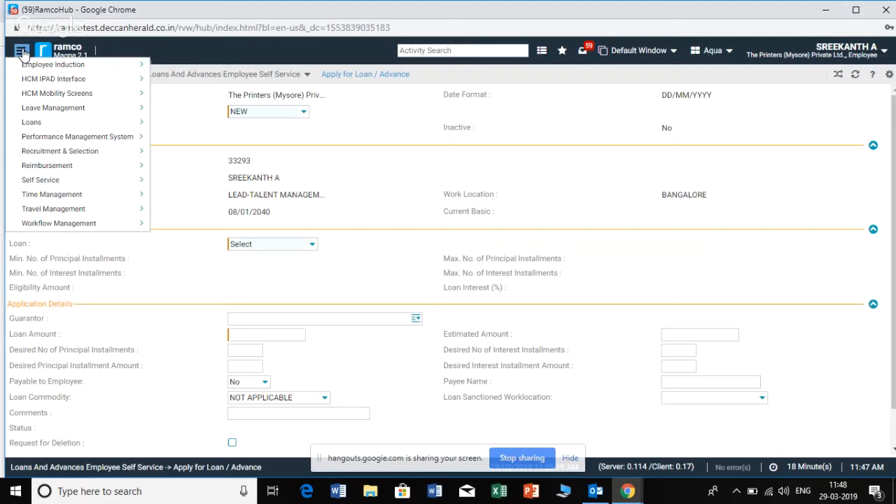
pyautogui.moveTo(72, 169)
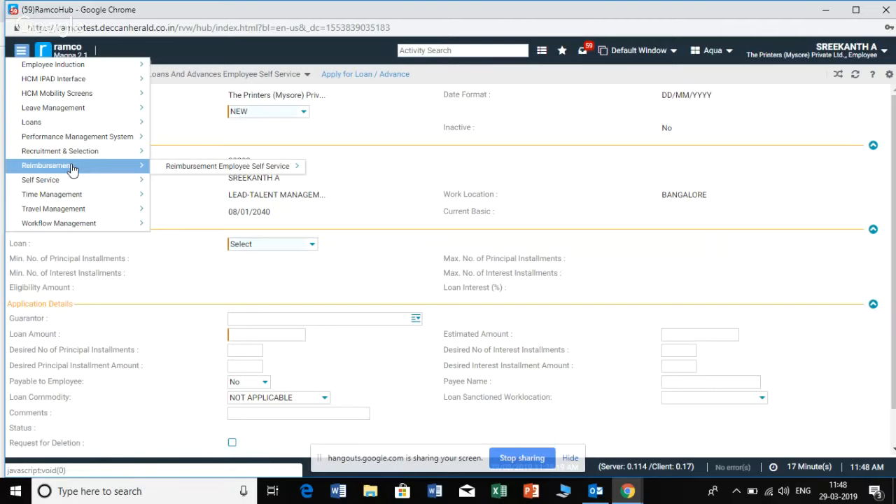
pyautogui.moveTo(190, 169)
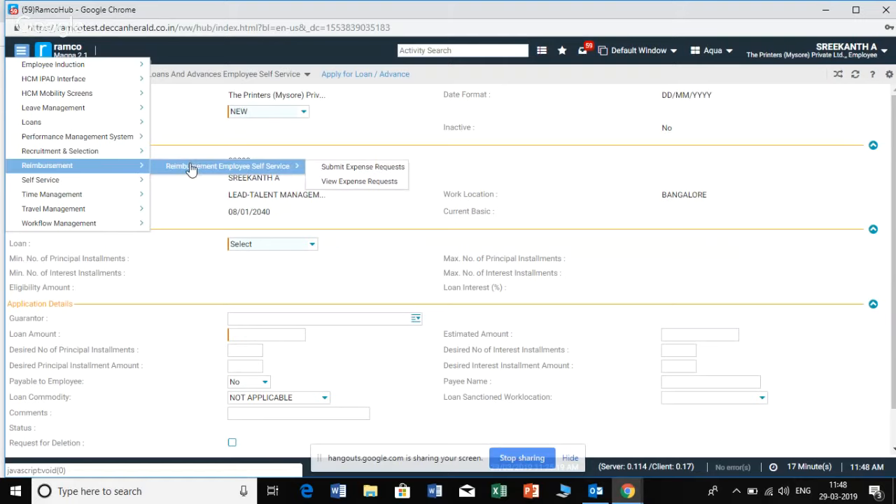
pyautogui.click(318, 170)
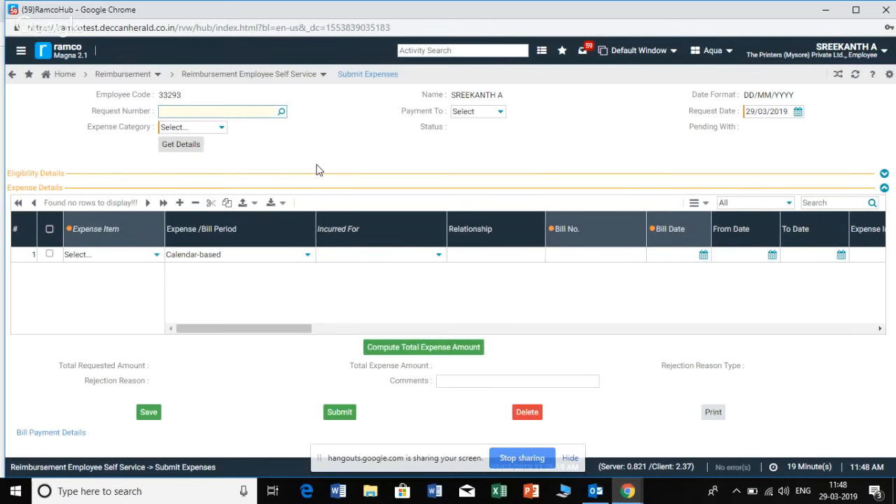
# Set the expense request's payment to Self and its category to All, and get the details
pyautogui.click(502, 115)
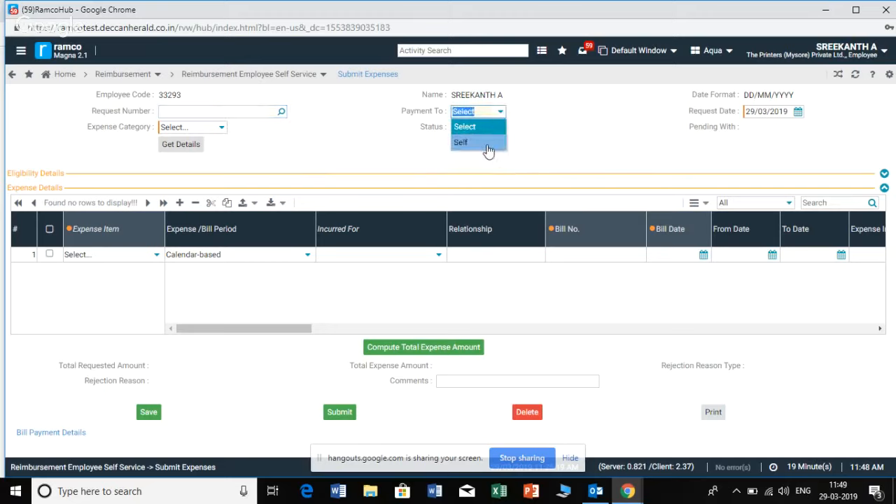
pyautogui.click(486, 147)
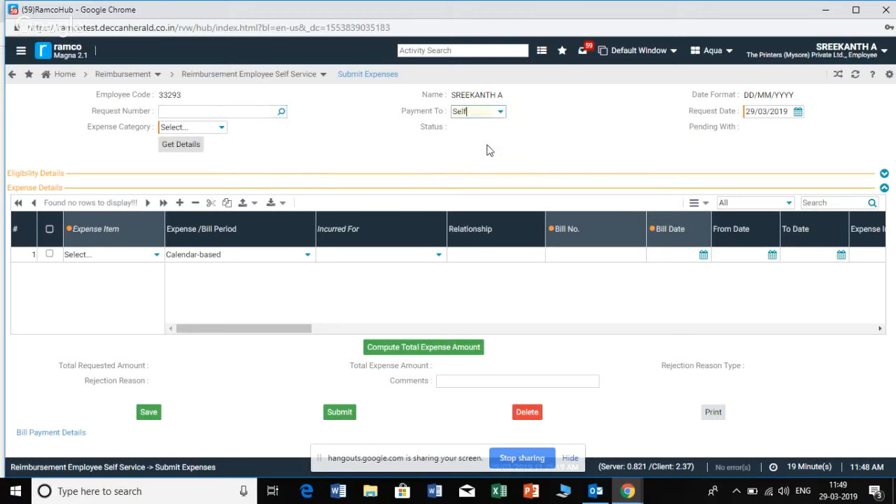
pyautogui.click(222, 130)
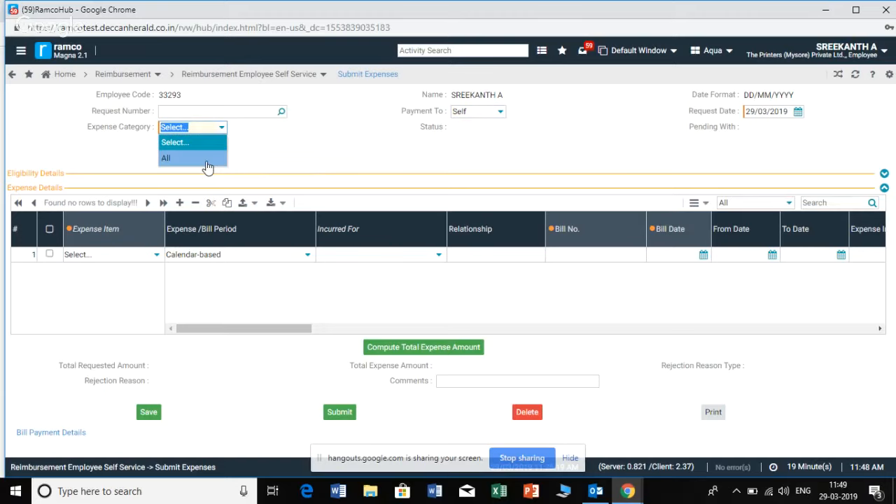
pyautogui.click(207, 161)
pyautogui.click(182, 147)
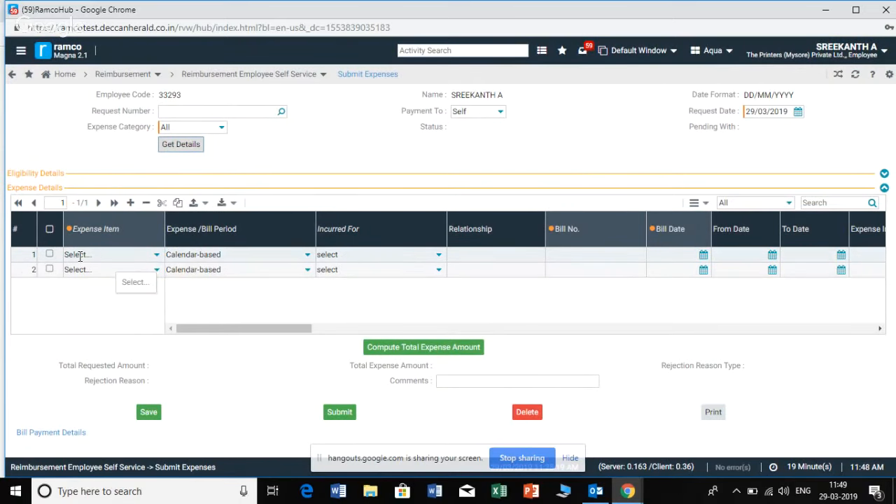
# Choose Food Allowance as the expense item in the first row of the expense details
pyautogui.click(156, 254)
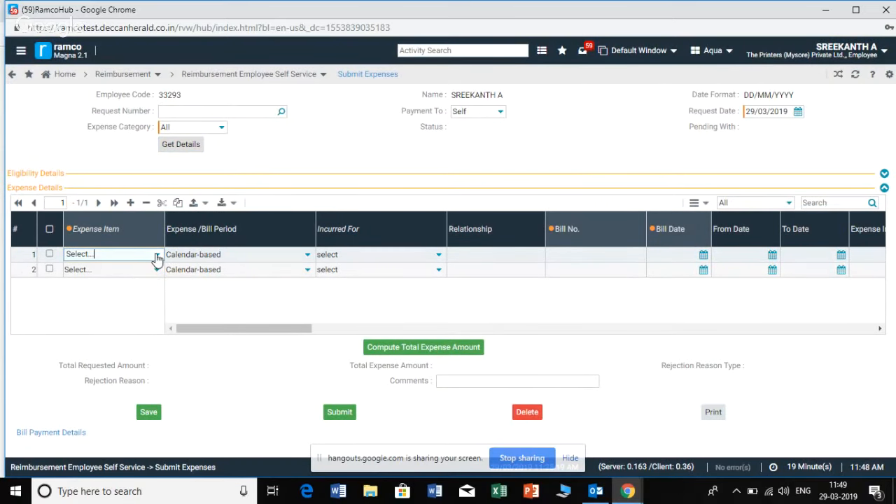
pyautogui.click(156, 255)
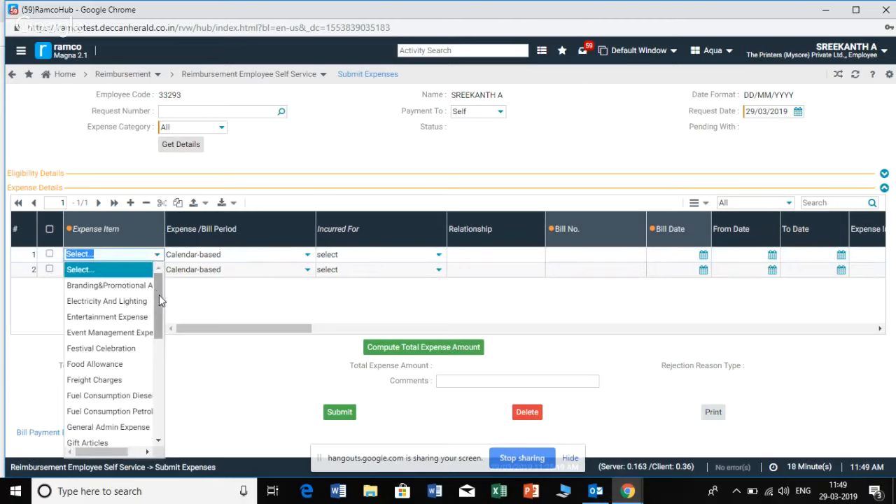
pyautogui.moveTo(159, 294); pyautogui.dragTo(156, 375)
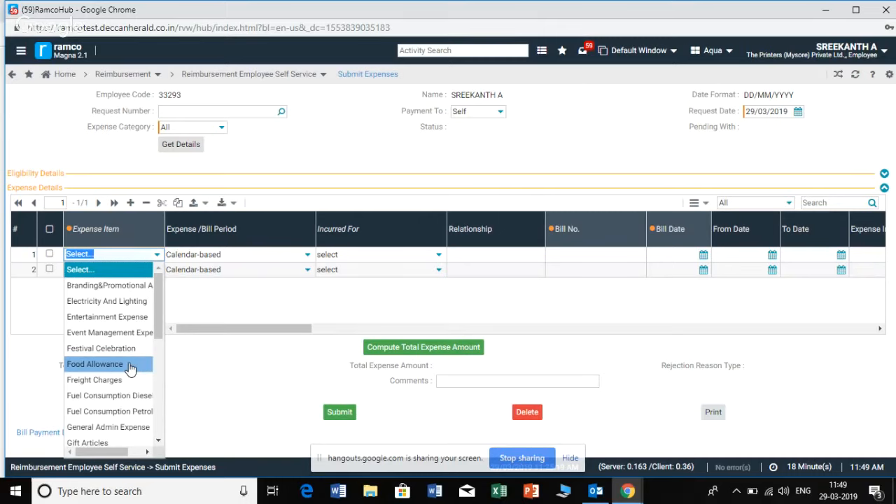
pyautogui.click(129, 365)
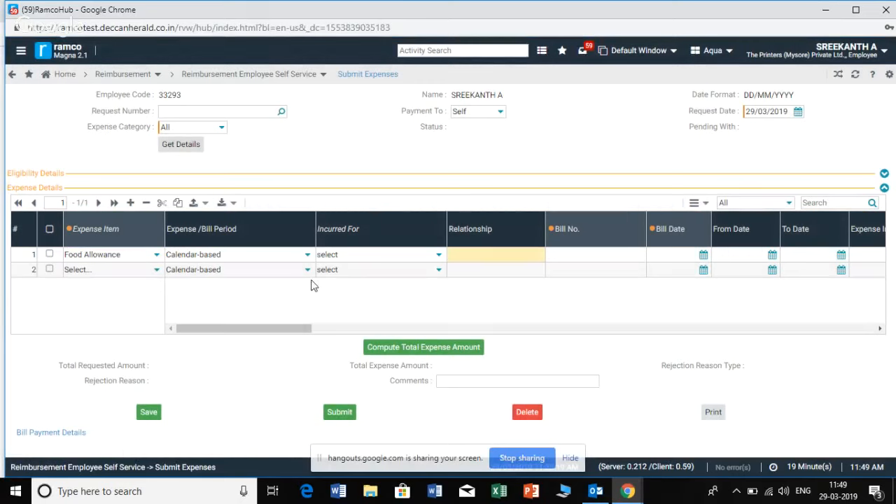
# Set the Food Allowance row's expense period to Mar and its incurred-for value to Self
pyautogui.click(306, 256)
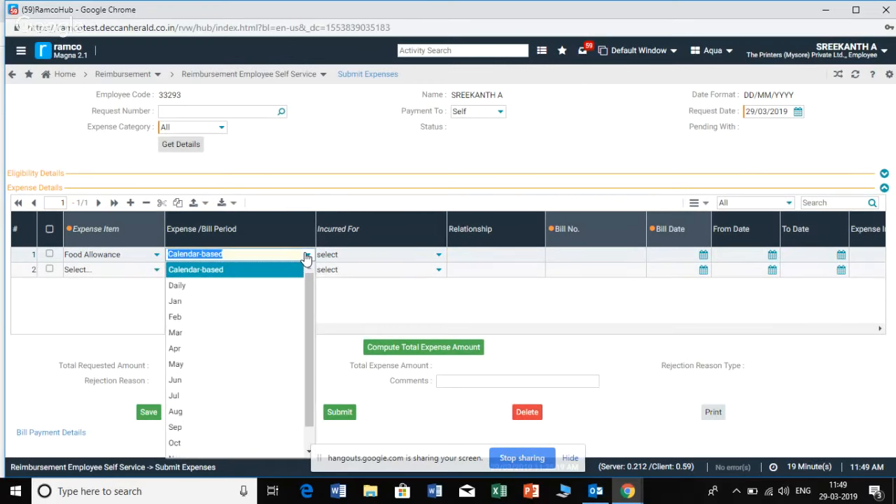
pyautogui.click(260, 339)
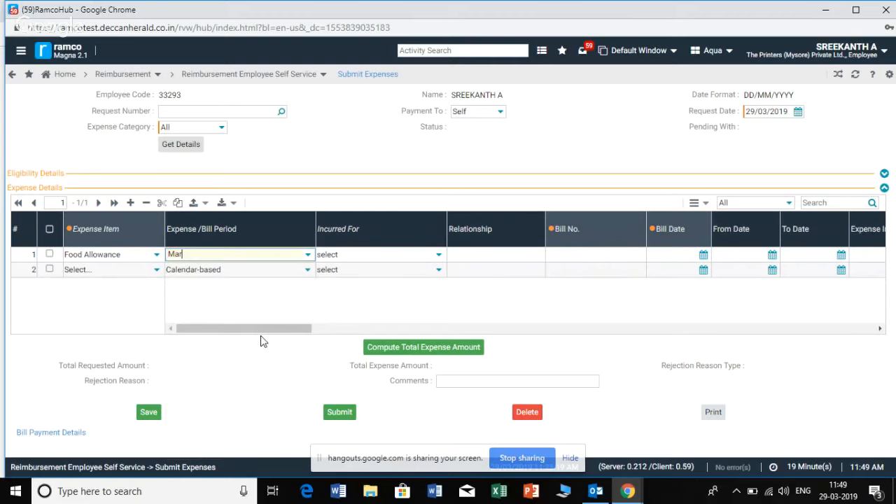
pyautogui.click(439, 257)
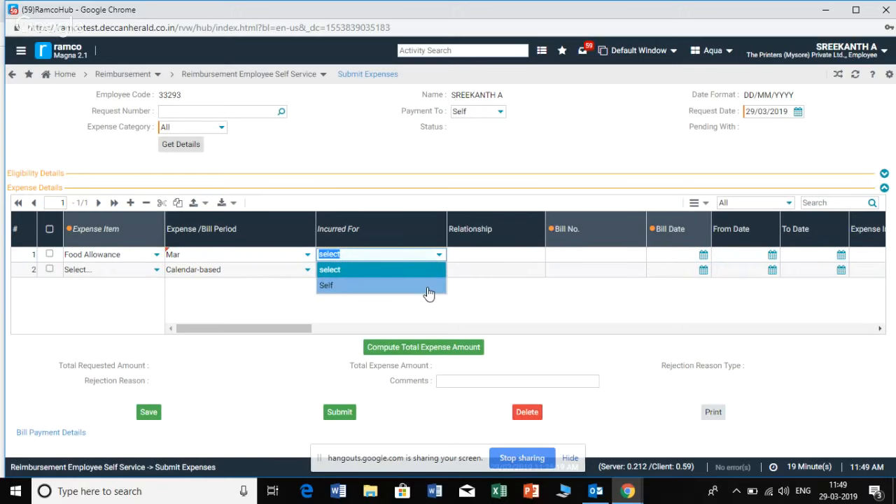
pyautogui.click(429, 292)
# Enter bill number 123 and bill date 28/03/2019 for the Food Allowance expense
pyautogui.moveTo(278, 327); pyautogui.dragTo(317, 323)
pyautogui.click(341, 254)
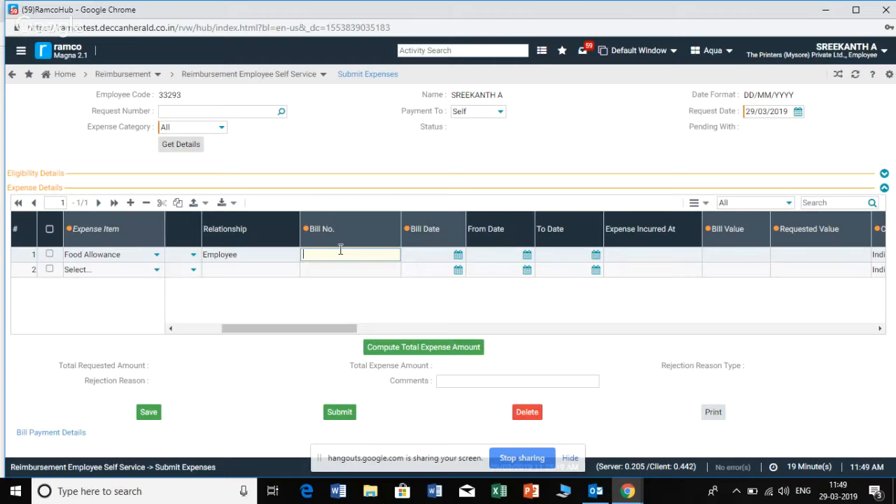
pyautogui.write('123')
pyautogui.click(456, 255)
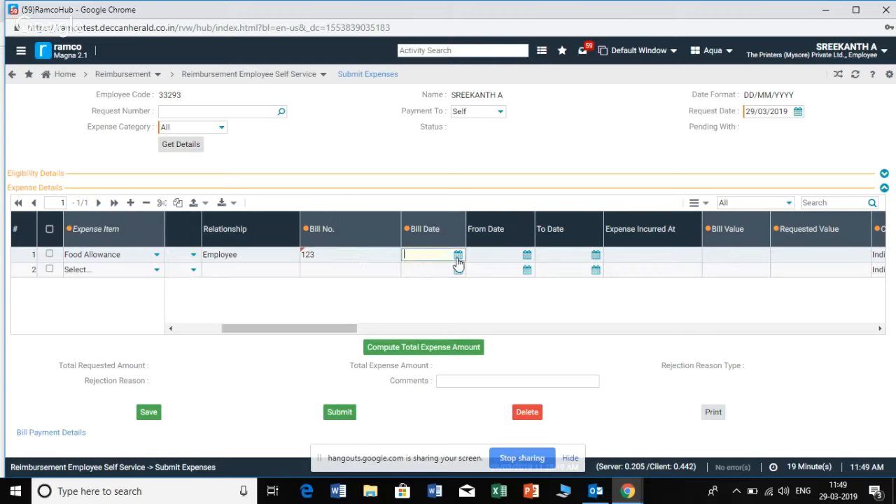
pyautogui.click(459, 256)
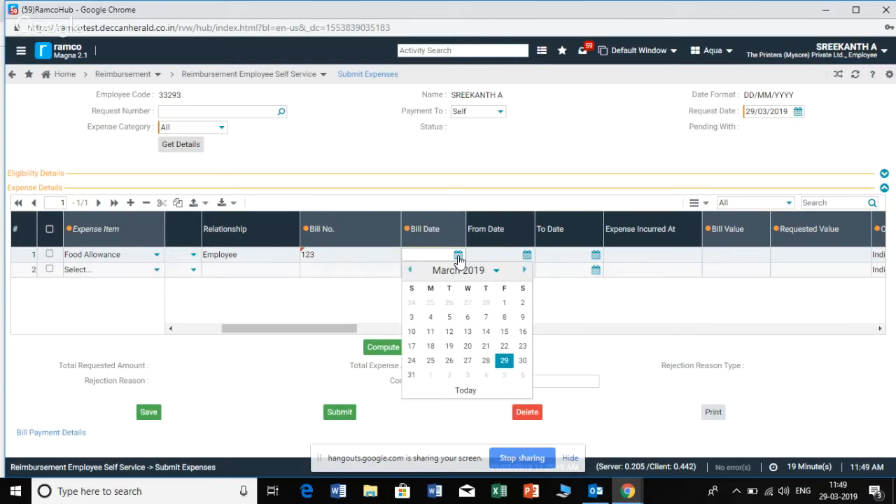
pyautogui.click(486, 360)
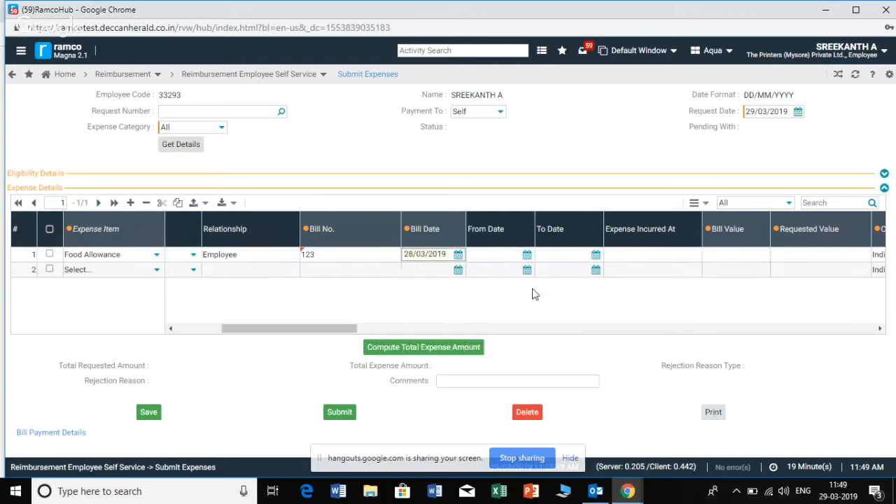
# Set both the from date and the to date of the Food Allowance expense to 28/03/2019
pyautogui.click(526, 255)
pyautogui.click(527, 255)
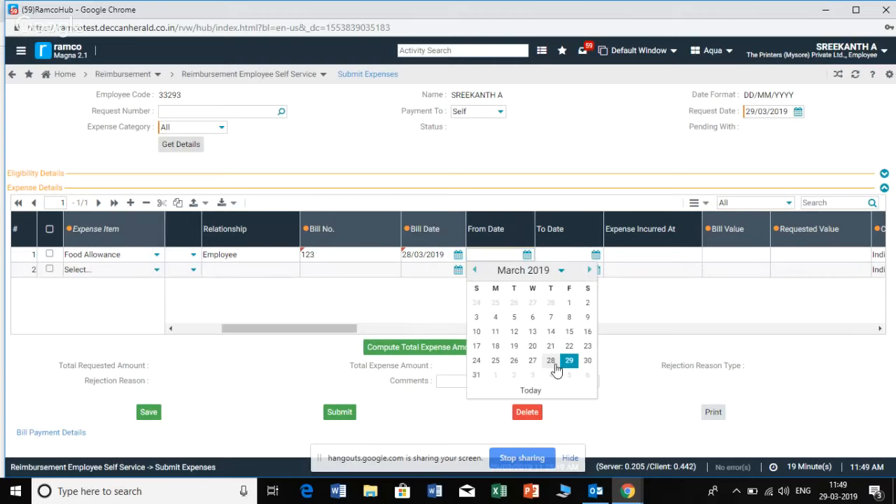
pyautogui.click(551, 361)
pyautogui.click(596, 254)
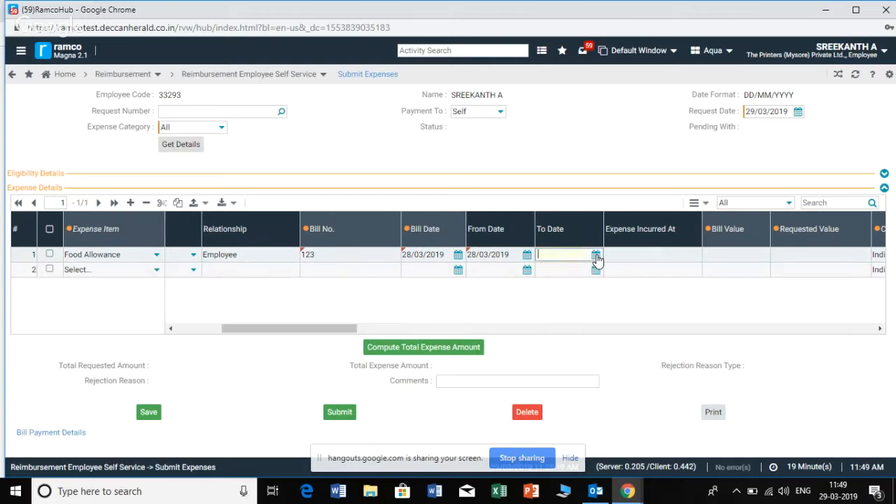
pyautogui.click(597, 254)
pyautogui.click(619, 362)
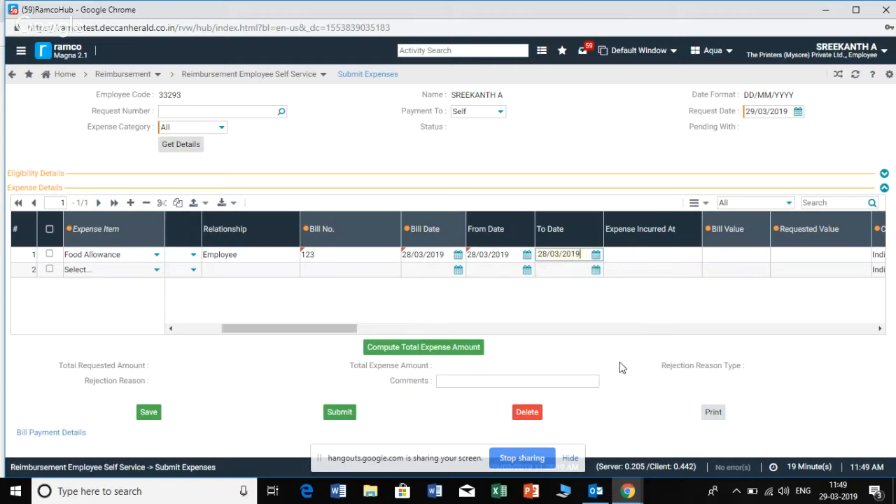
# Enter a bill value of 1000 and a requested value of 750 for the Food Allowance expense
pyautogui.click(879, 328)
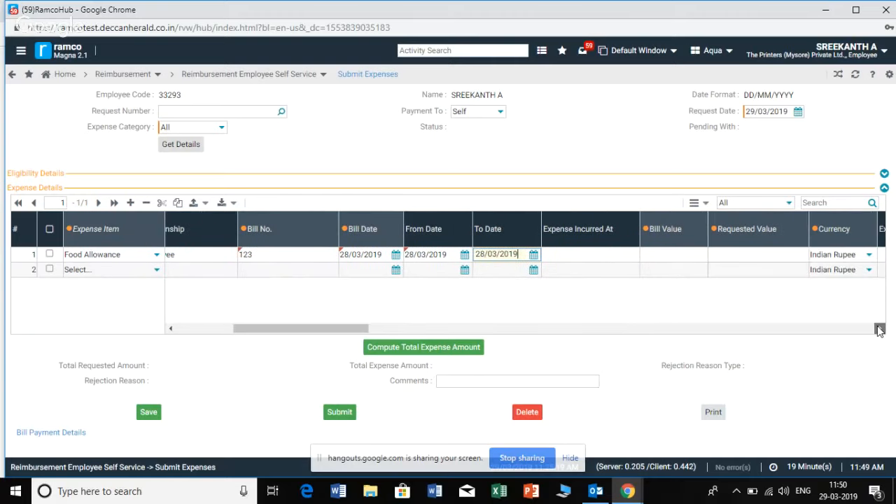
pyautogui.click(646, 256)
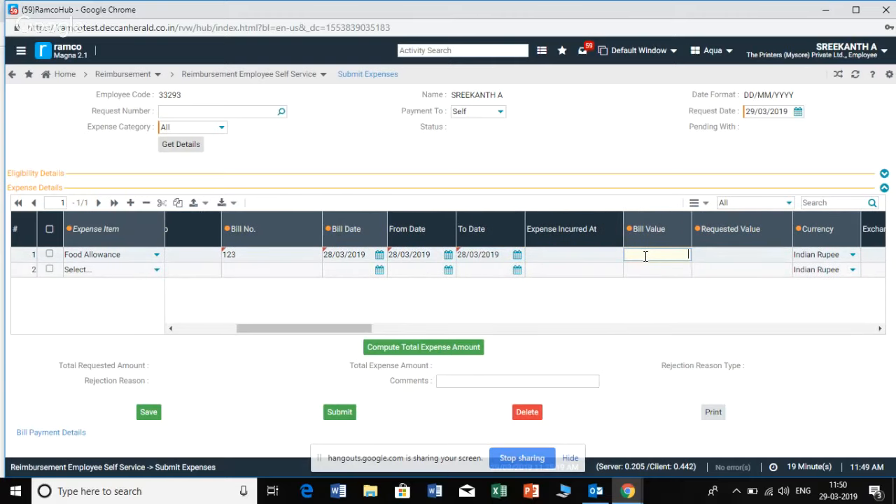
pyautogui.write('1000')
pyautogui.click(722, 254)
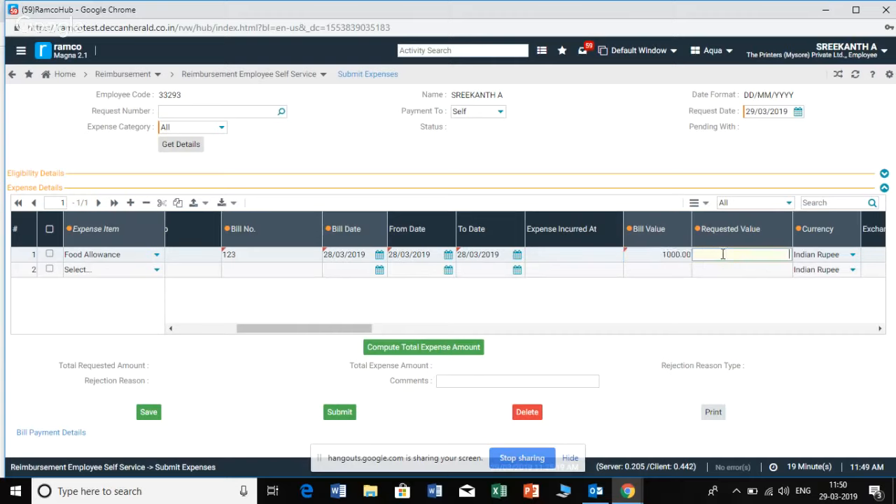
pyautogui.write('750')
pyautogui.click(773, 270)
pyautogui.doubleClick(778, 255)
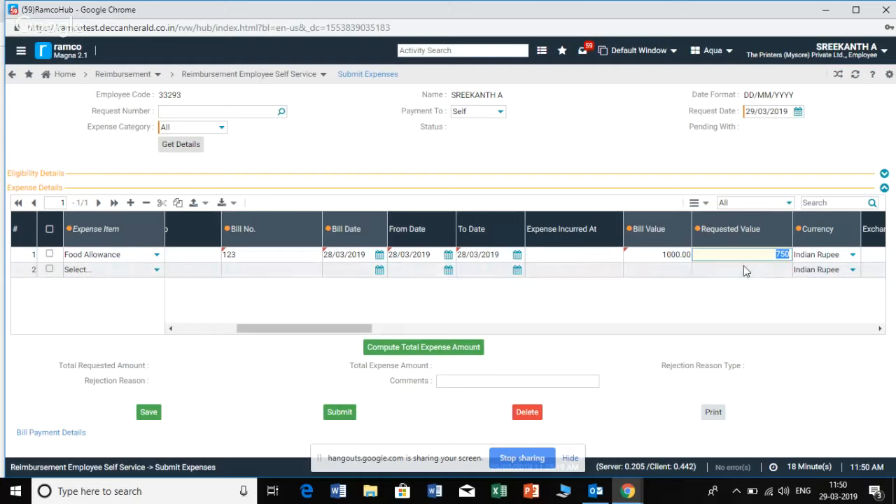
# Attach the Diesel bill PDF from the Desktop to the Food Allowance row
pyautogui.click(880, 329)
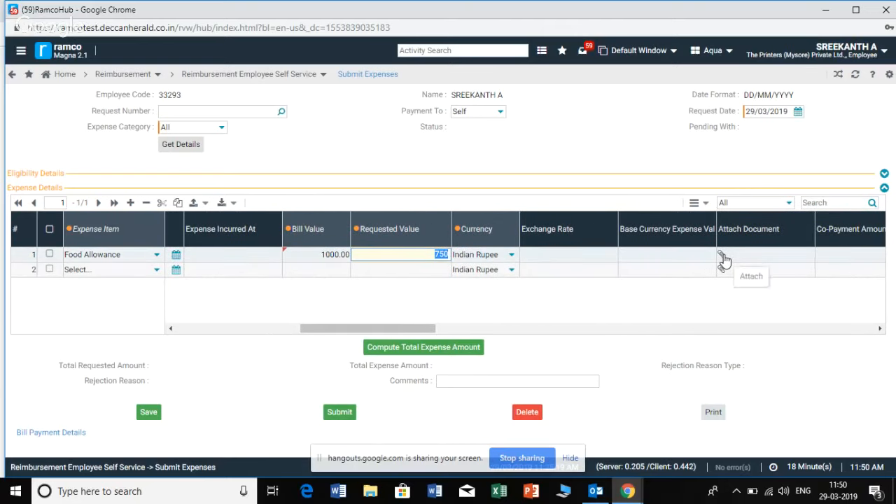
pyautogui.click(724, 260)
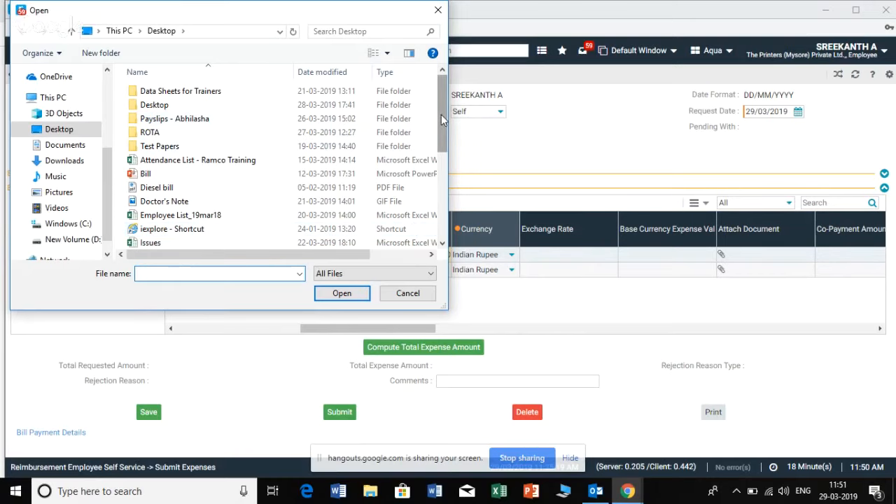
pyautogui.click(182, 188)
pyautogui.click(343, 294)
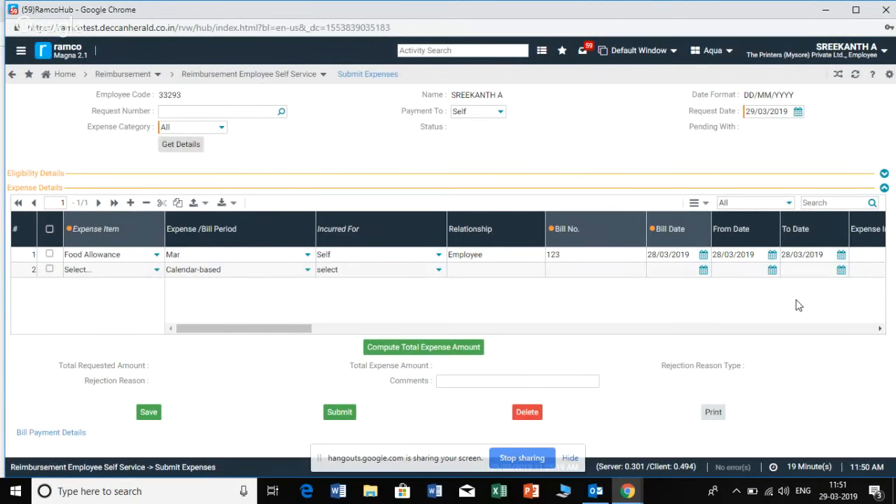
# Compute the total expense amount and review the requested and expense totals
pyautogui.click(406, 347)
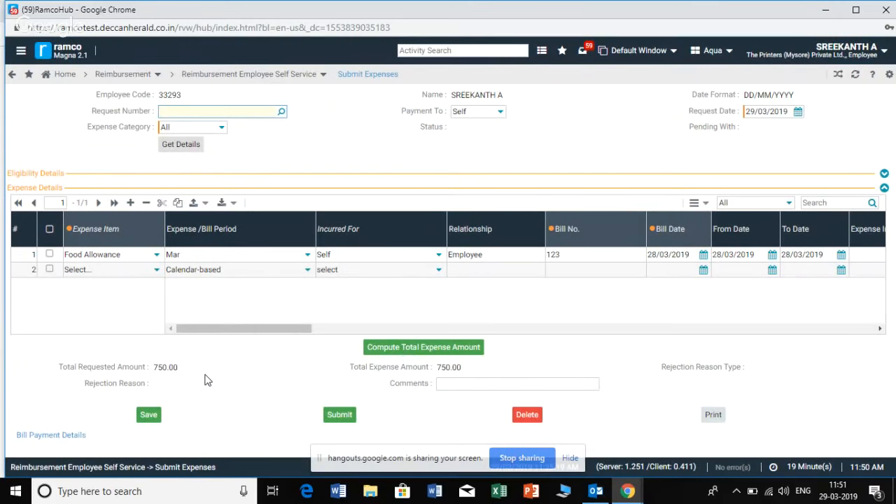
pyautogui.moveTo(187, 377); pyautogui.dragTo(151, 377)
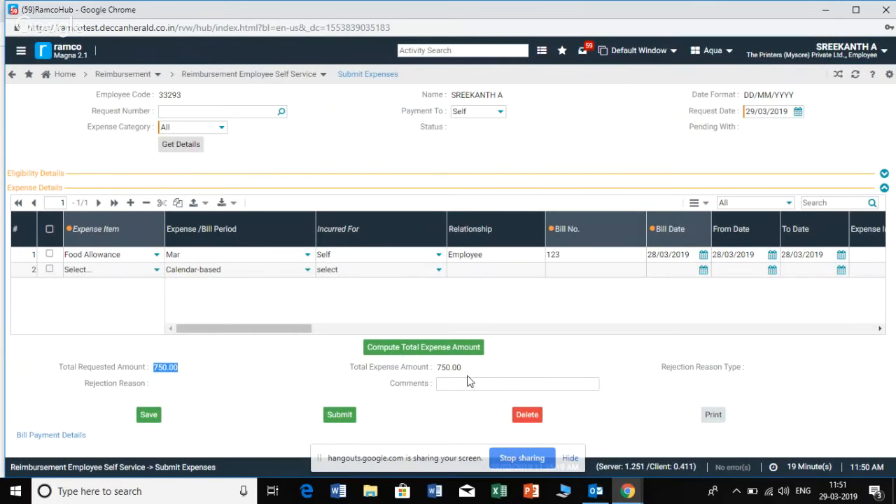
pyautogui.moveTo(457, 368); pyautogui.dragTo(438, 369)
pyautogui.click(549, 351)
# Save the expense request and dismiss the confirmation message
pyautogui.click(147, 417)
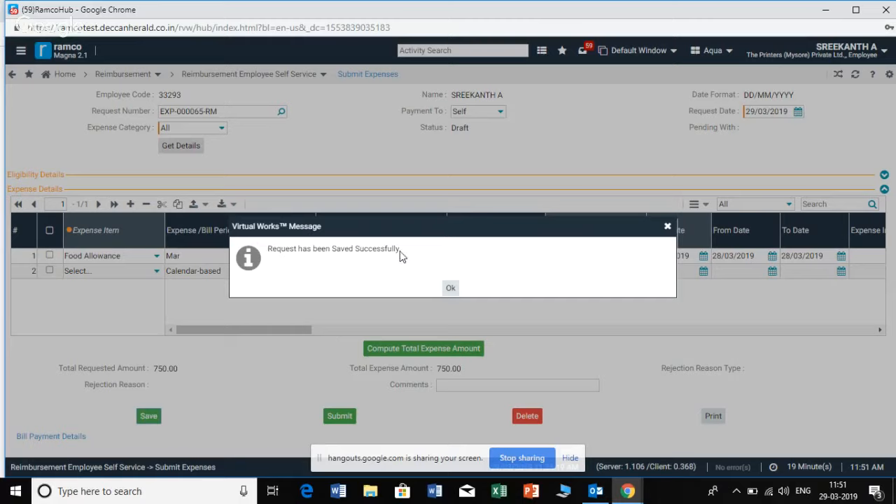
pyautogui.moveTo(402, 251); pyautogui.dragTo(280, 246)
pyautogui.click(325, 270)
pyautogui.click(450, 290)
# Submit the saved expense request for authorization and close the confirmation message
pyautogui.click(338, 420)
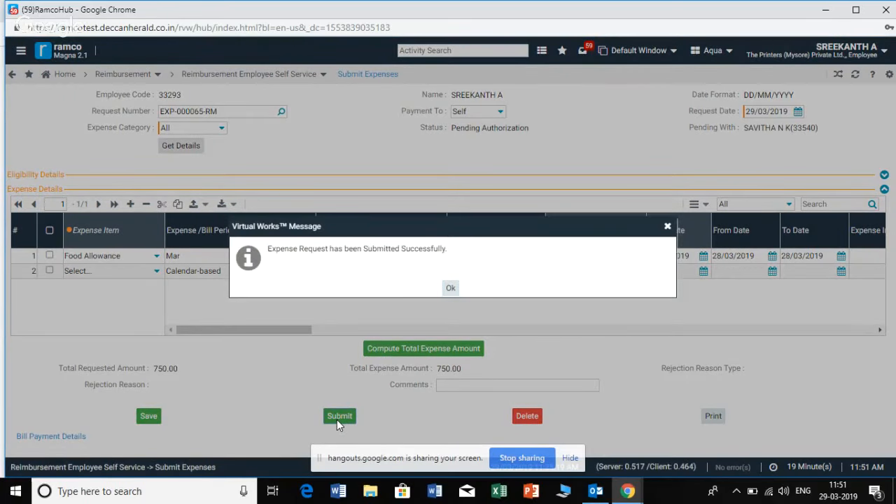
pyautogui.click(451, 289)
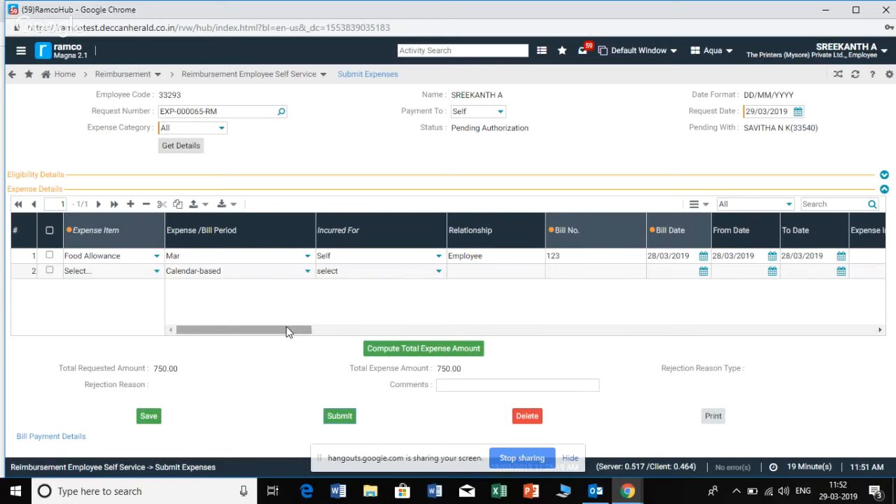
pyautogui.moveTo(290, 331); pyautogui.dragTo(304, 332)
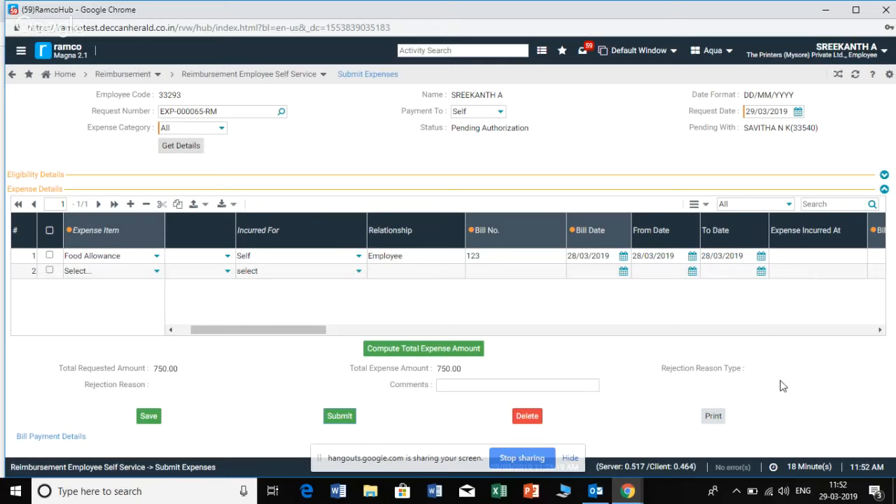
# Return from the expense form to the Self Service Home page
pyautogui.click(22, 53)
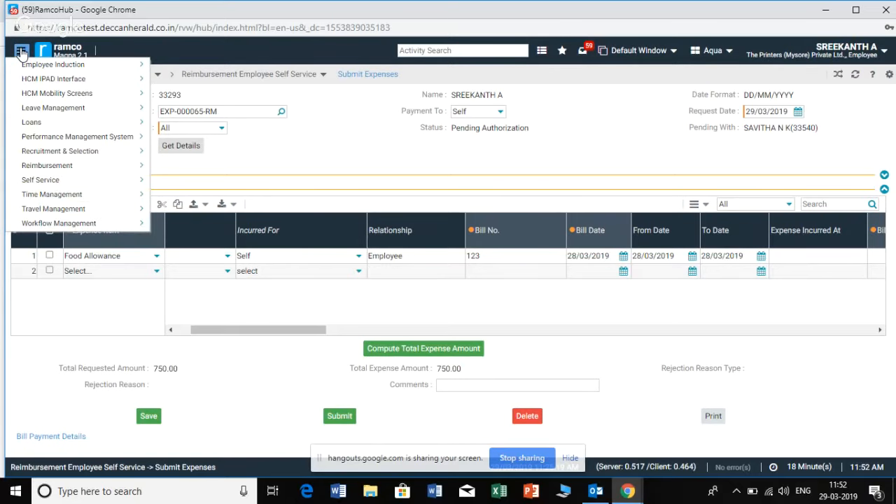
pyautogui.click(356, 150)
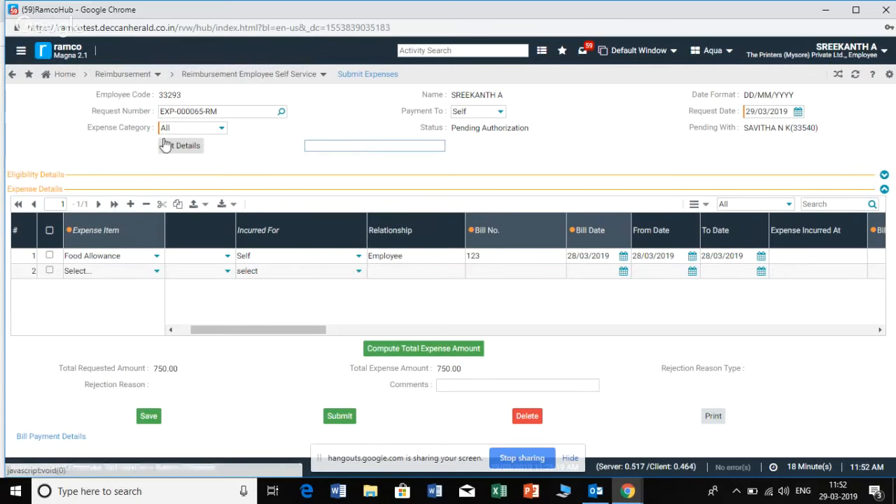
pyautogui.click(70, 79)
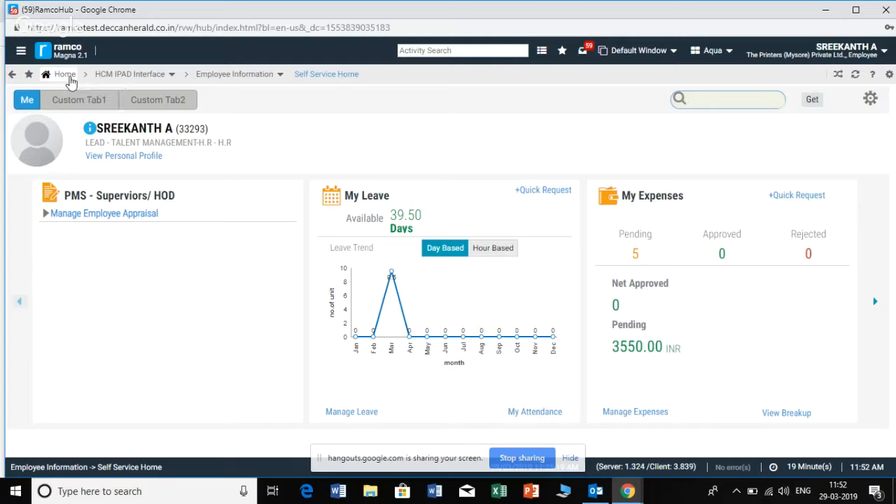
# Open the Initiate Employee Separation self-service form from the employee movements of Employee Induction
pyautogui.click(22, 55)
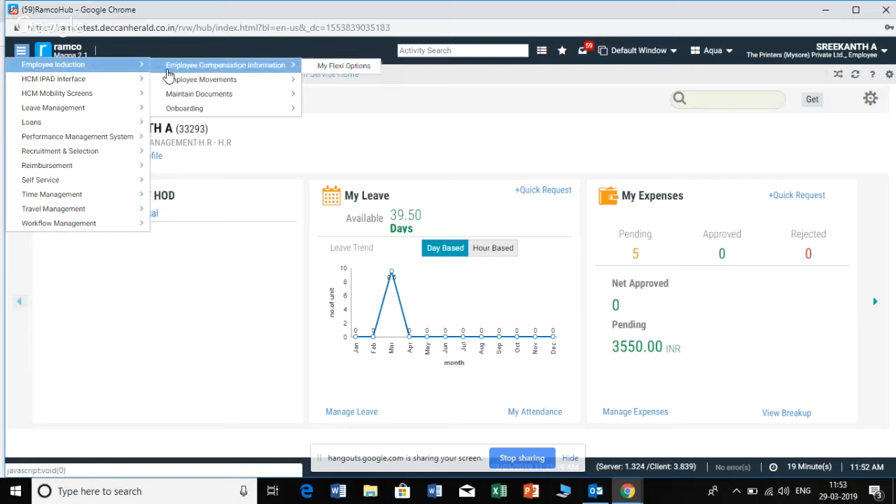
pyautogui.moveTo(171, 88)
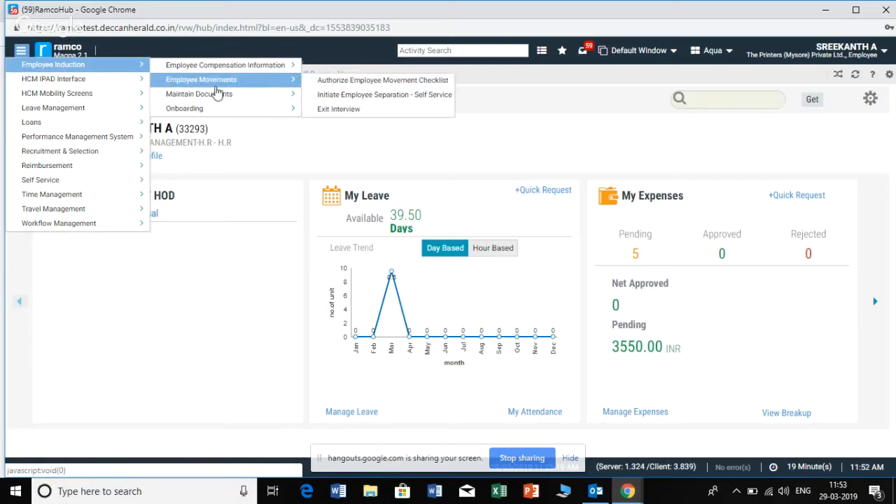
pyautogui.click(324, 100)
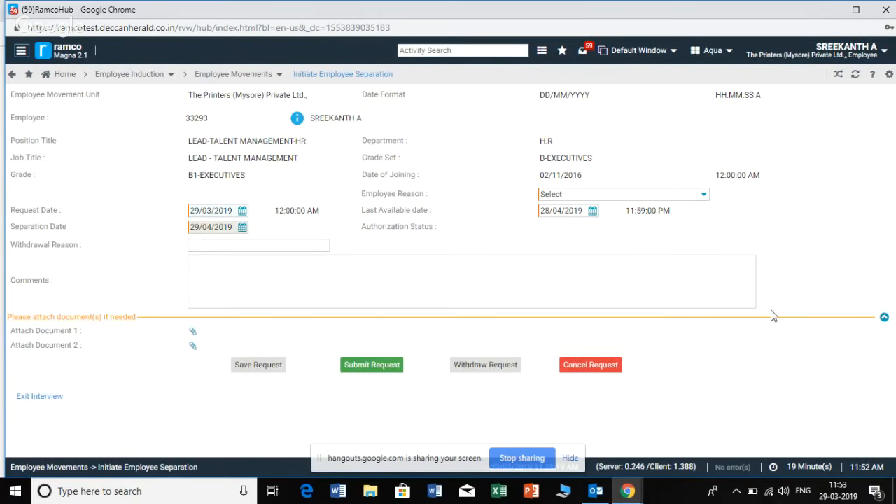
# Choose Others as the employee reason for the separation request
pyautogui.click(705, 201)
pyautogui.scroll(-3, 698, 249)
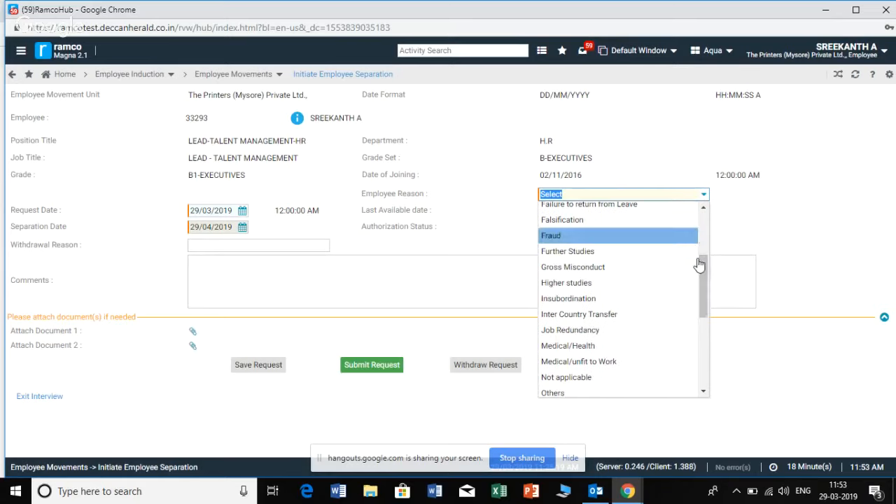
pyautogui.click(645, 395)
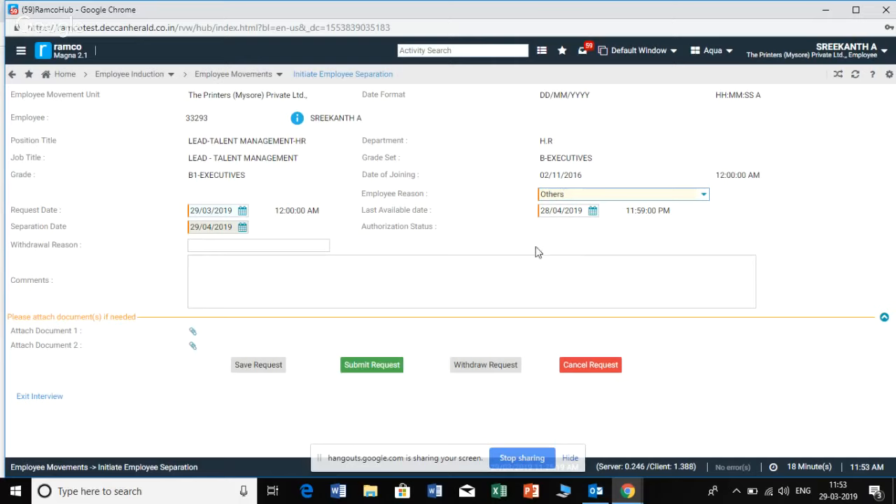
# Examine the separation form's request date, comments and first document attachment without entering or attaching anything
pyautogui.click(233, 212)
pyautogui.click(234, 267)
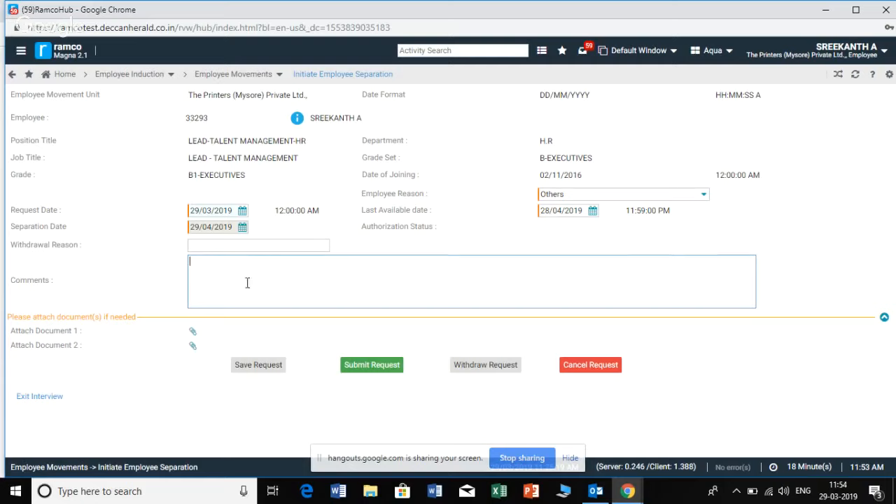
pyautogui.click(194, 334)
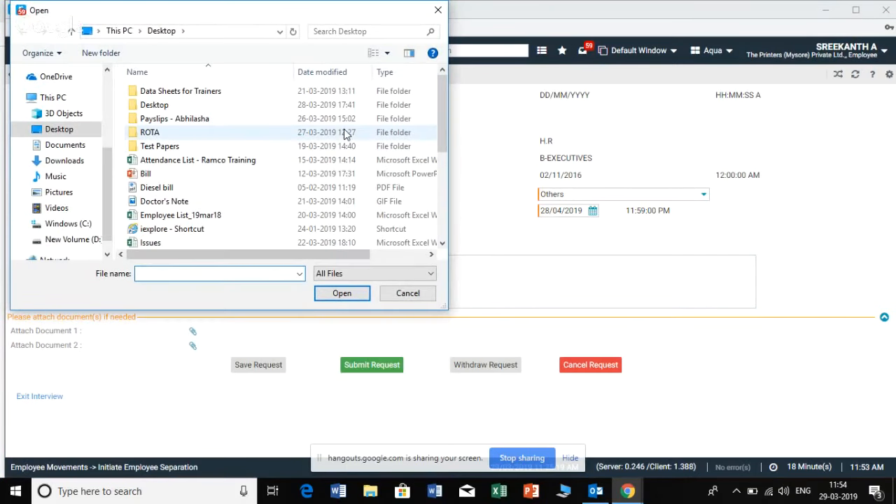
pyautogui.click(405, 292)
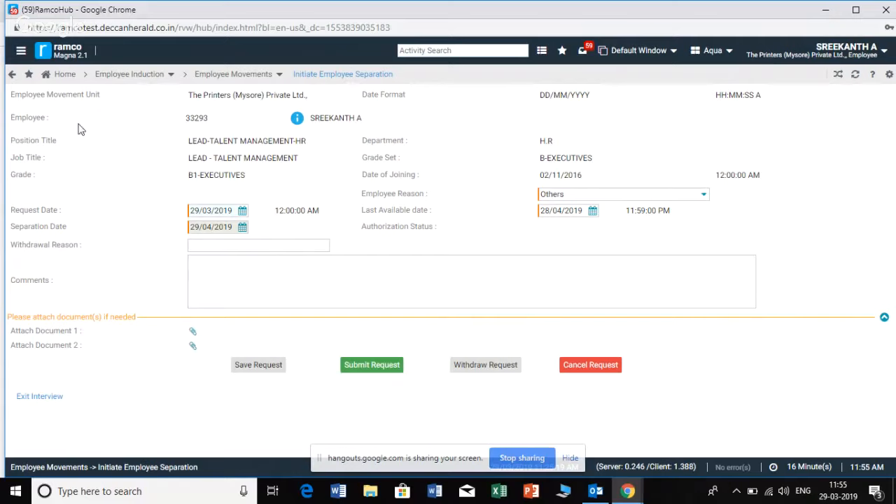
# Examine the employee movements entries under Employee Induction, including Initiate Employee Separation - Self Service and Exit Interview
pyautogui.click(21, 53)
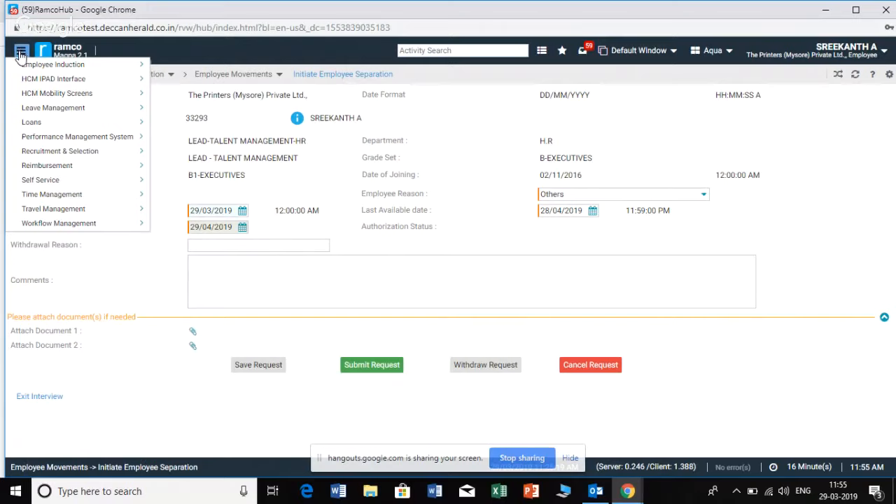
pyautogui.moveTo(28, 64)
pyautogui.moveTo(175, 84)
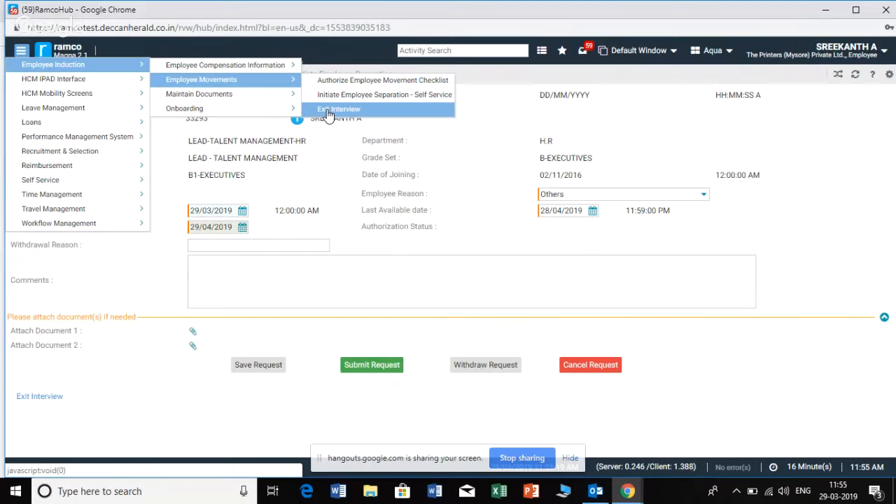
pyautogui.click(365, 292)
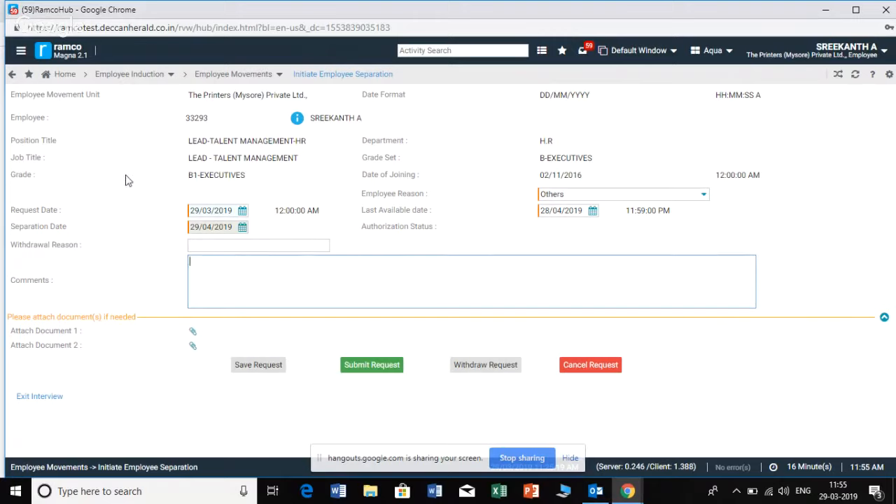
pyautogui.click(21, 58)
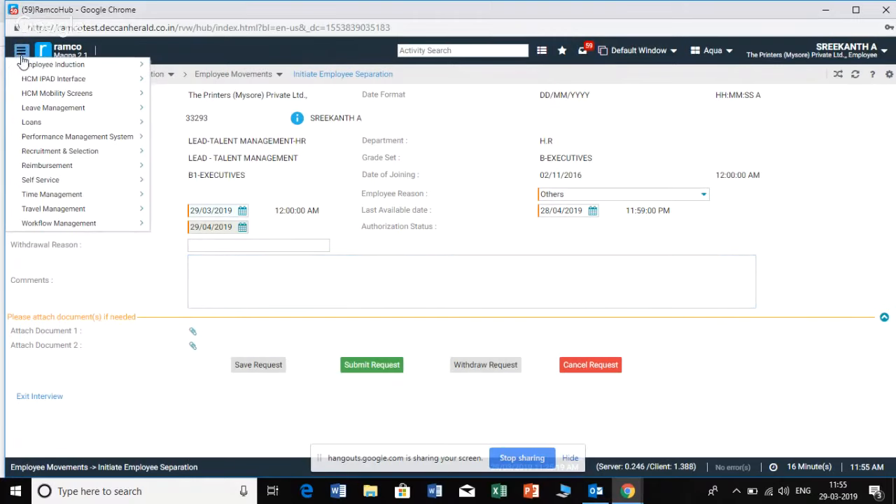
pyautogui.moveTo(145, 70)
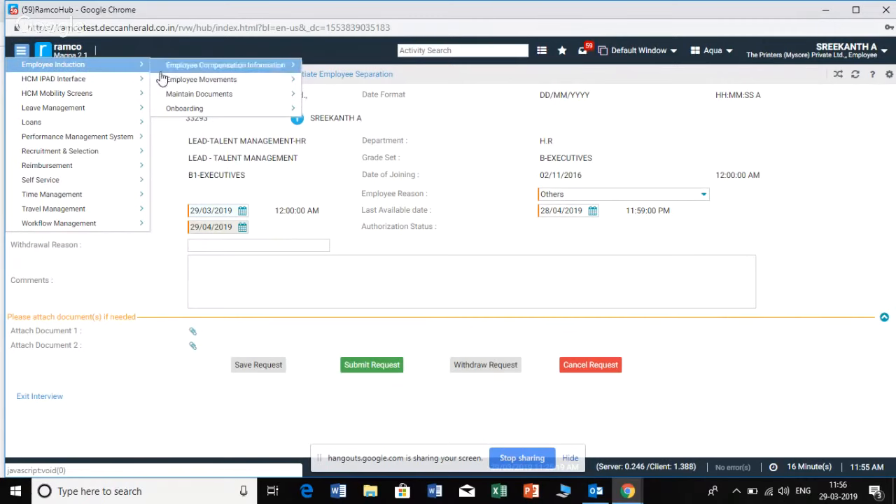
pyautogui.moveTo(276, 79)
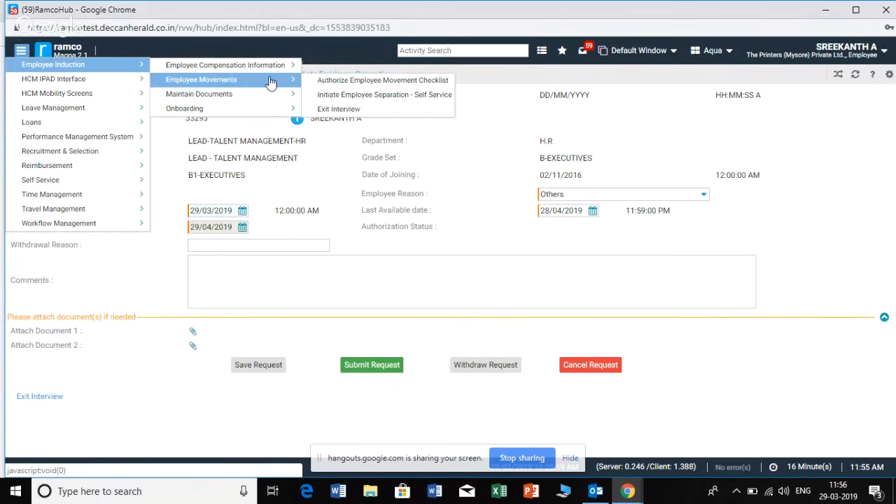
pyautogui.click(326, 101)
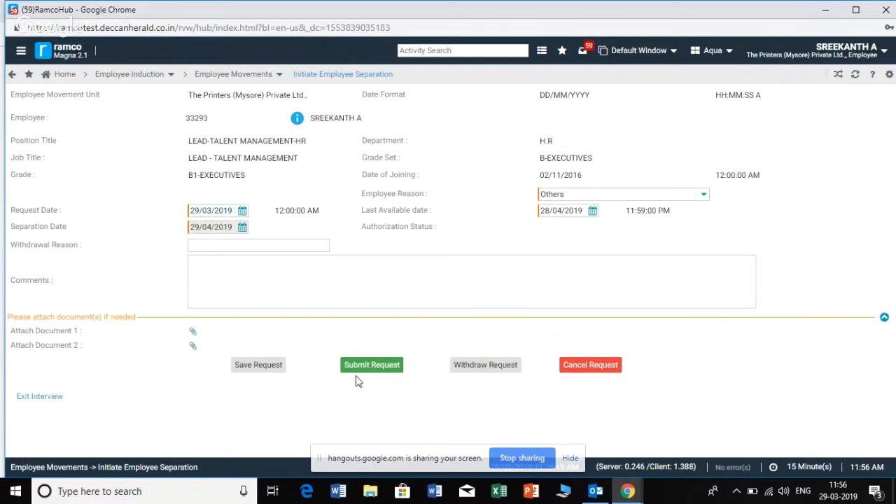
pyautogui.click(21, 52)
pyautogui.moveTo(98, 70)
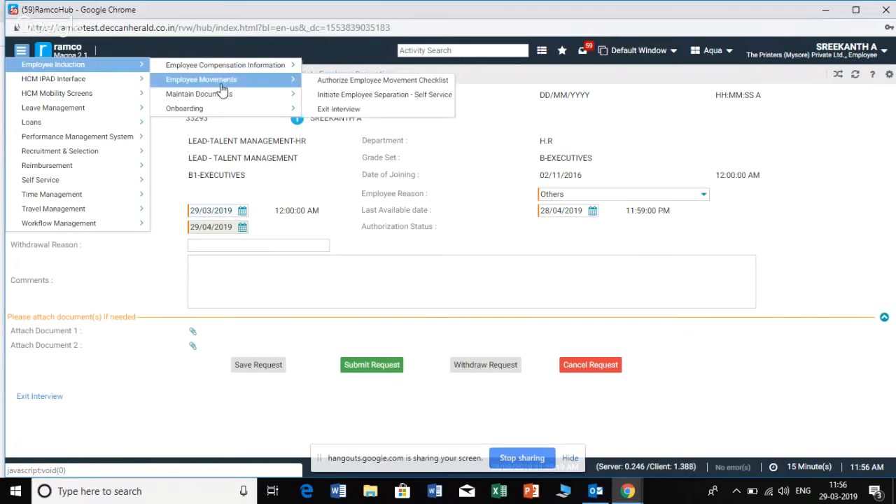
pyautogui.moveTo(294, 81)
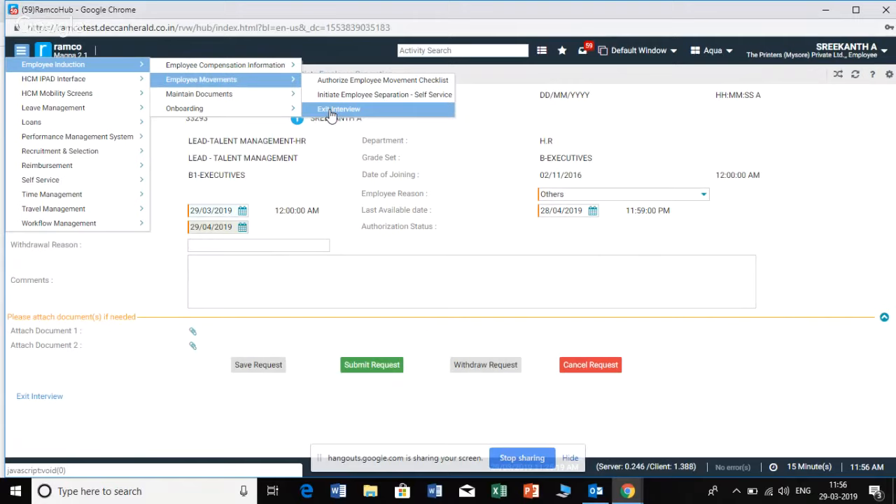
pyautogui.click(658, 276)
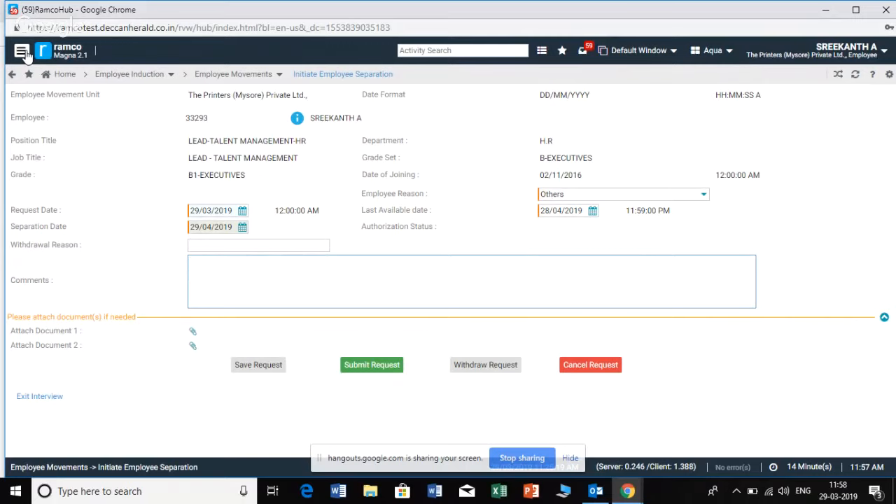
# Return to the Self Service Home page and open Manage Travel from the My Travel card
pyautogui.click(62, 74)
pyautogui.click(442, 288)
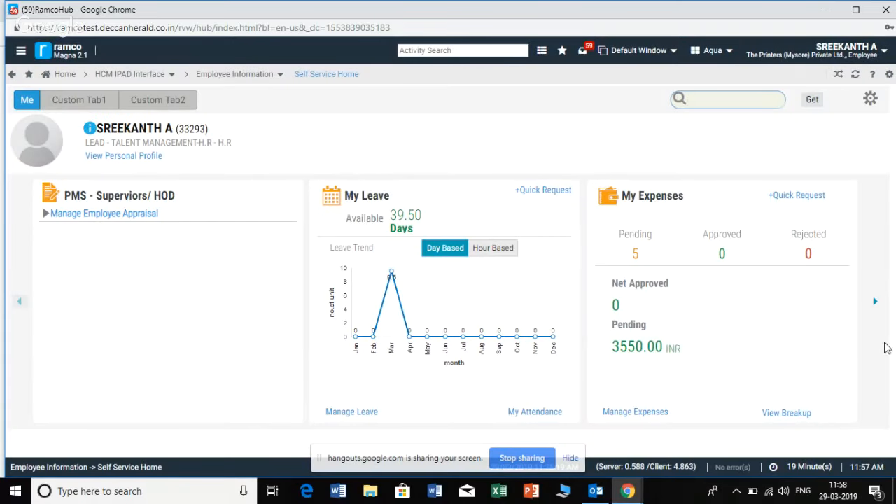
pyautogui.click(875, 303)
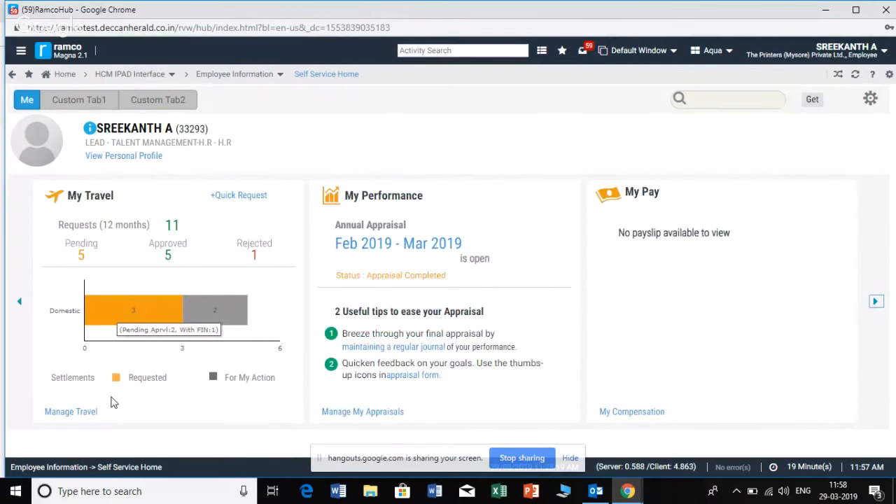
pyautogui.click(66, 412)
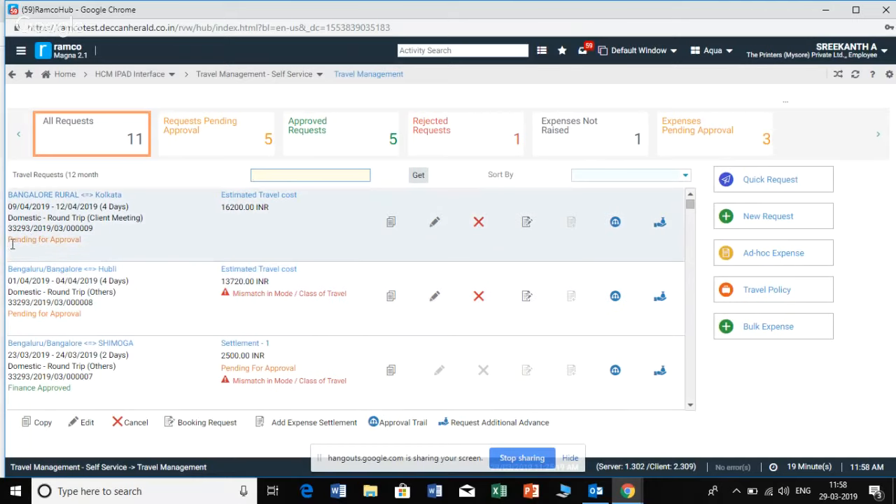
# Check the approval status of the Bangalore Rural to Kolkata trip and start a new travel request
pyautogui.moveTo(10, 242); pyautogui.dragTo(81, 256)
pyautogui.click(81, 256)
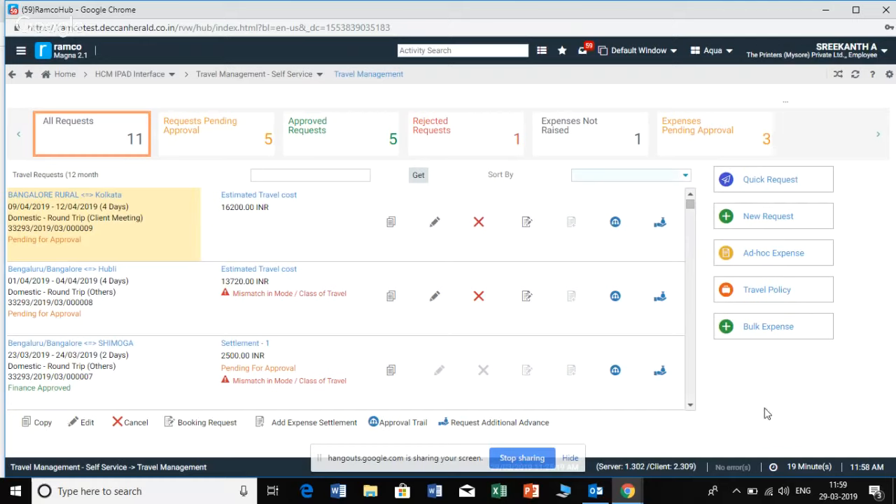
pyautogui.click(768, 217)
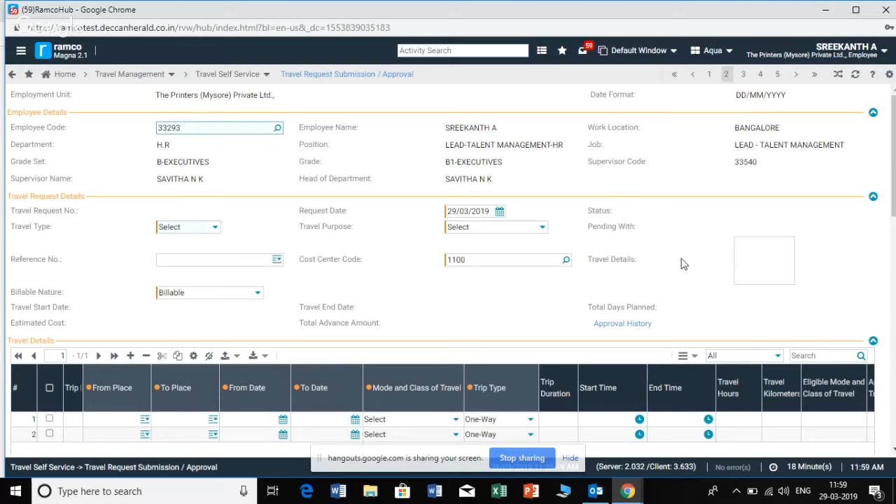
# Set the new request's travel type to Domestic and its travel purpose to Others
pyautogui.click(215, 229)
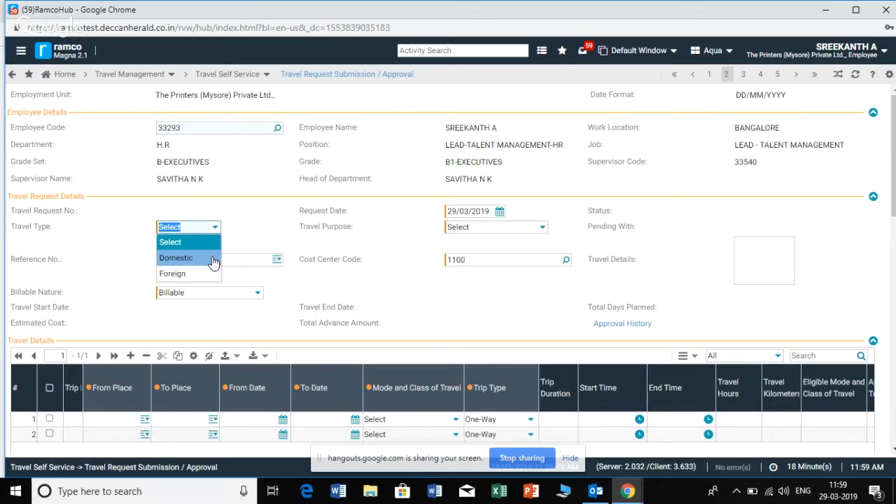
pyautogui.click(210, 258)
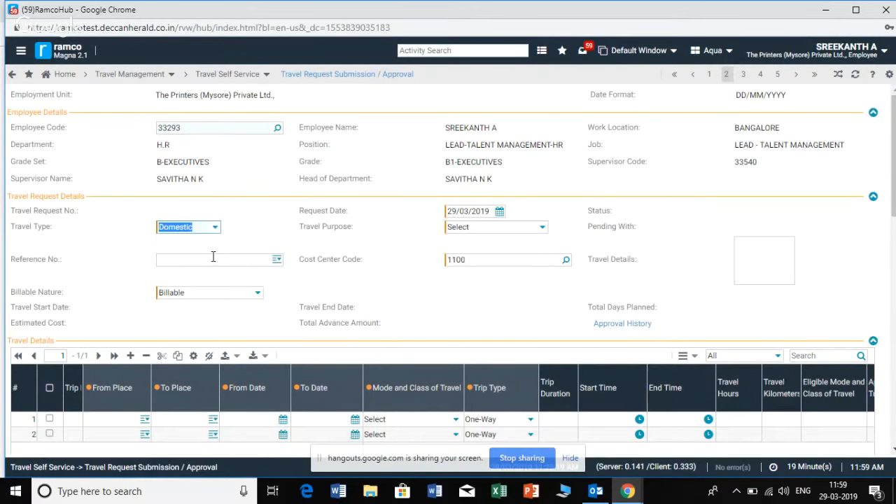
pyautogui.click(542, 231)
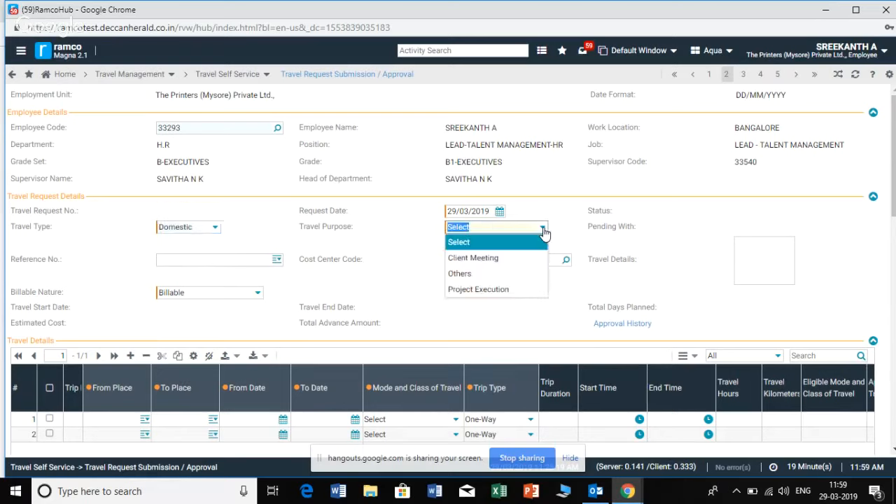
pyautogui.click(502, 278)
# Enter NA as the travel details of the request
pyautogui.click(771, 247)
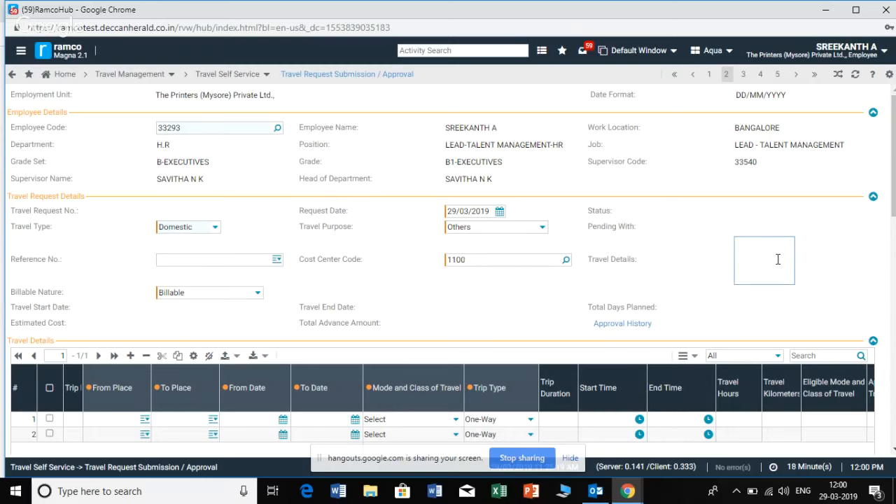
pyautogui.write('NA')
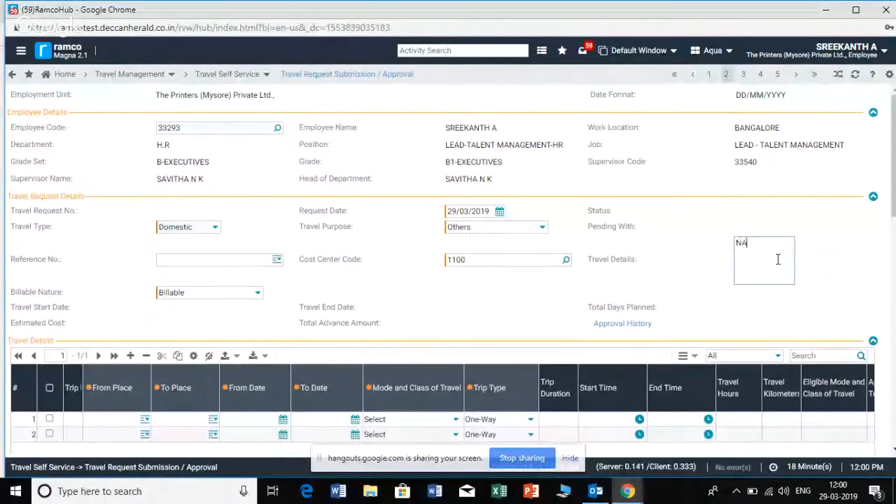
pyautogui.moveTo(769, 243); pyautogui.dragTo(736, 246)
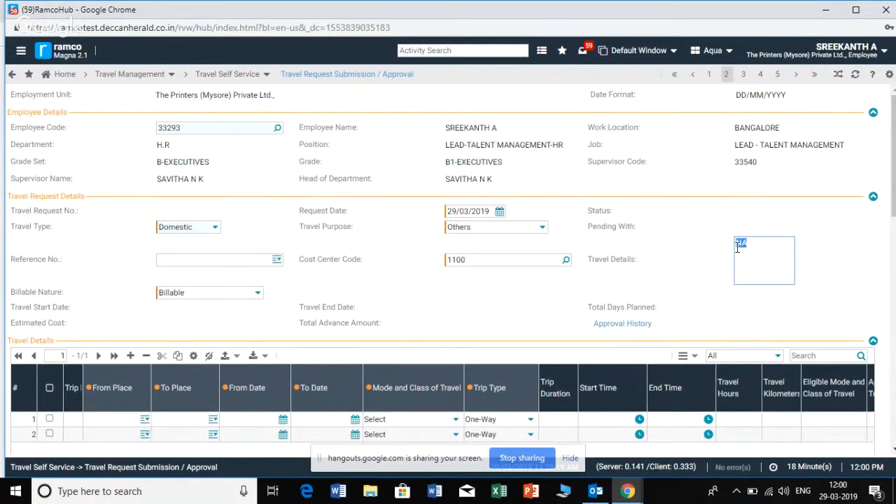
pyautogui.click(738, 246)
pyautogui.click(473, 260)
# Set the first trip row's from place to Bengaluru/Bangalore and its to place to Mysore
pyautogui.scroll(-1, 434, 312)
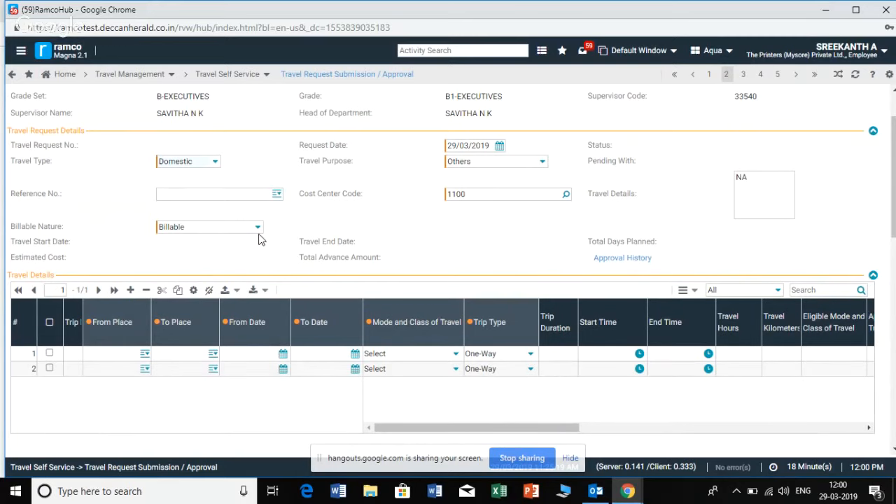
pyautogui.scroll(-2, 278, 282)
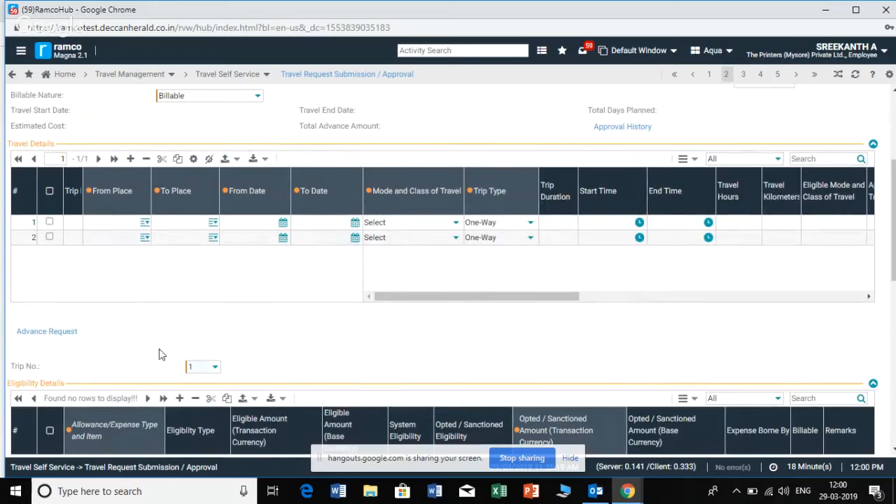
pyautogui.click(113, 222)
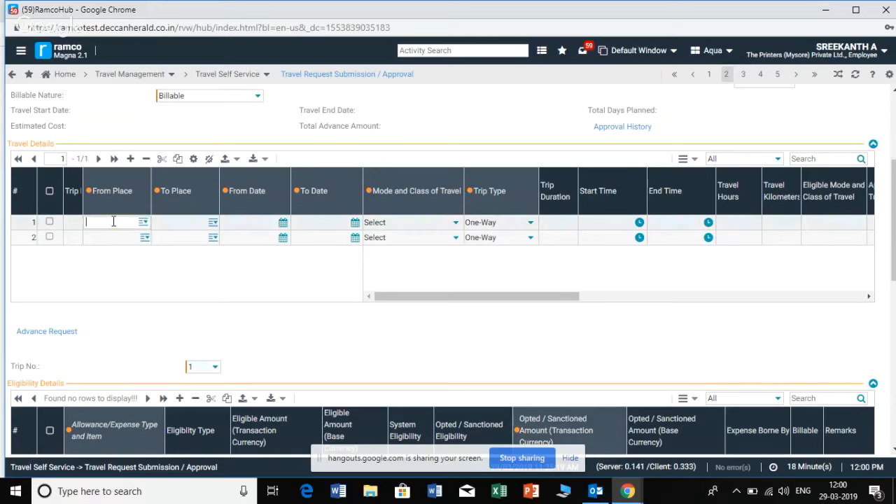
pyautogui.write('Beng')
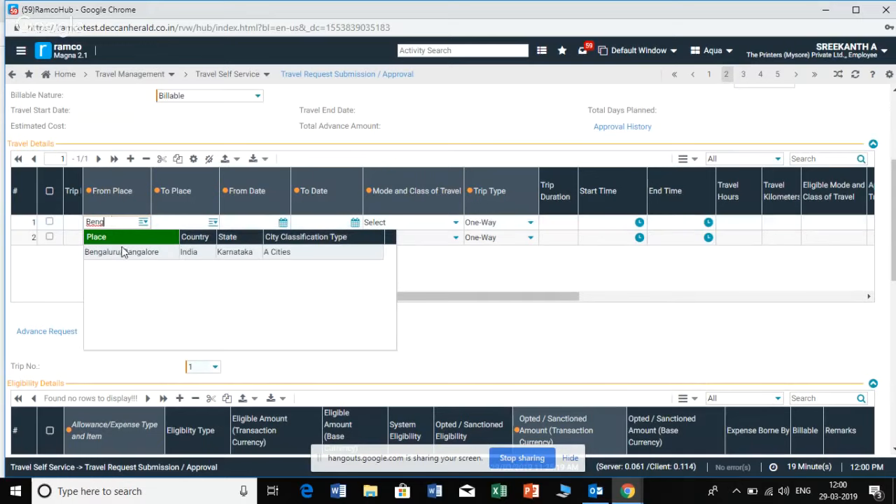
pyautogui.click(121, 253)
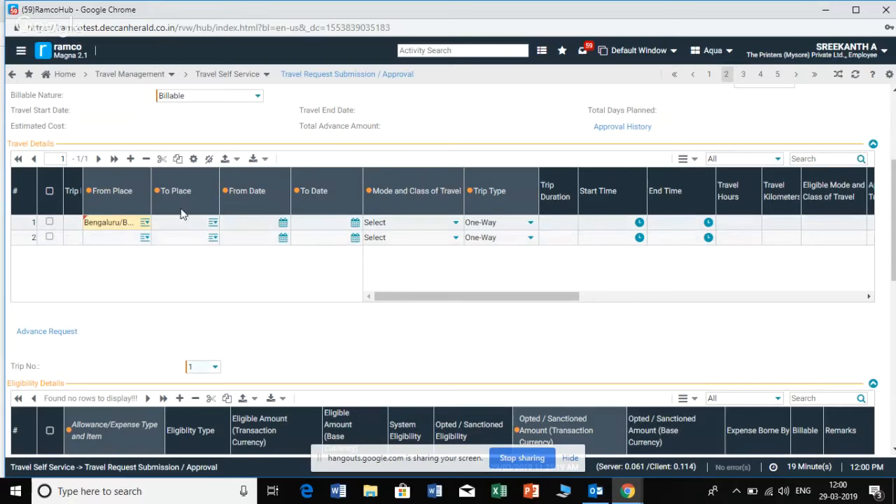
pyautogui.click(180, 223)
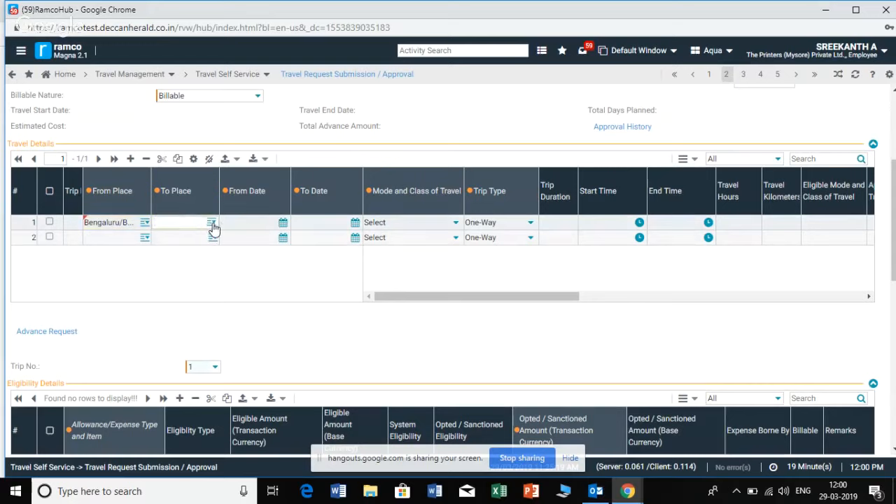
pyautogui.write('Mys')
pyautogui.write('r')
pyautogui.click(177, 255)
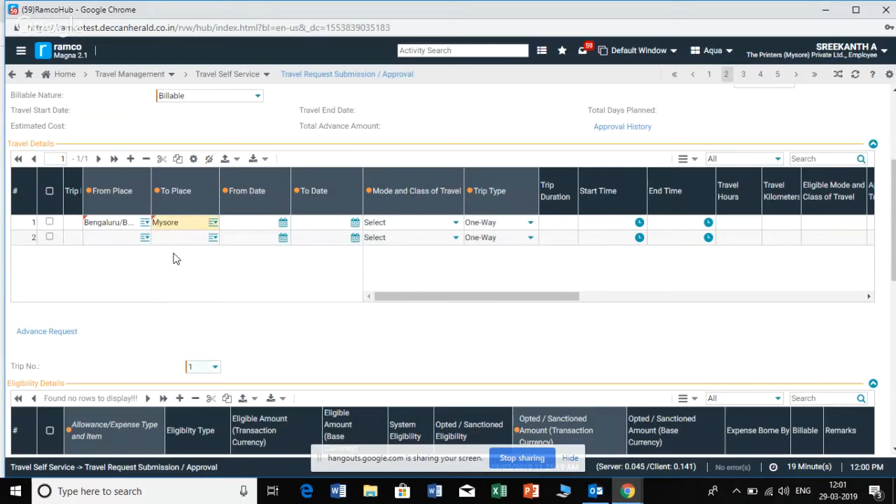
# Set the first trip's from date to 08/04/2019 and its to date to 09/04/2019
pyautogui.click(283, 222)
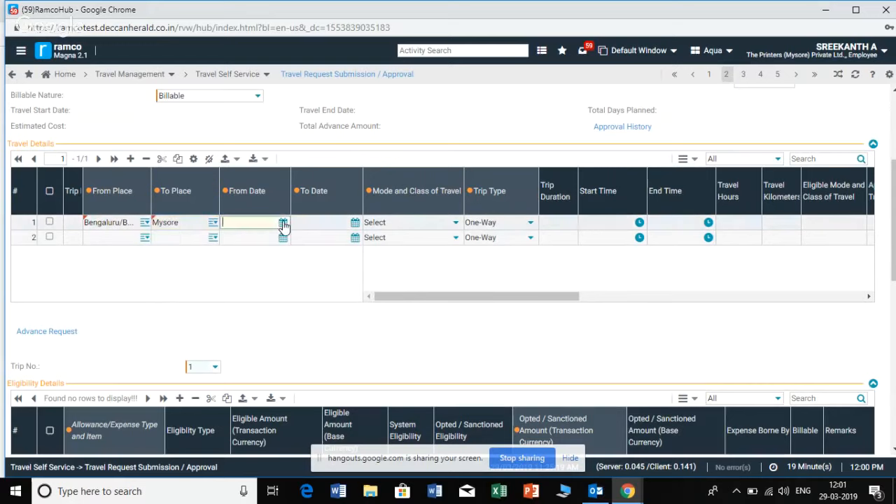
pyautogui.click(283, 222)
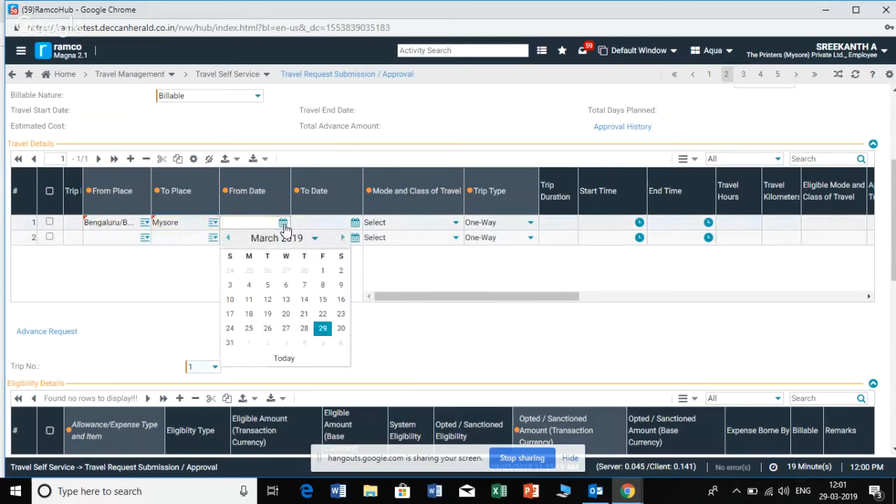
pyautogui.click(342, 238)
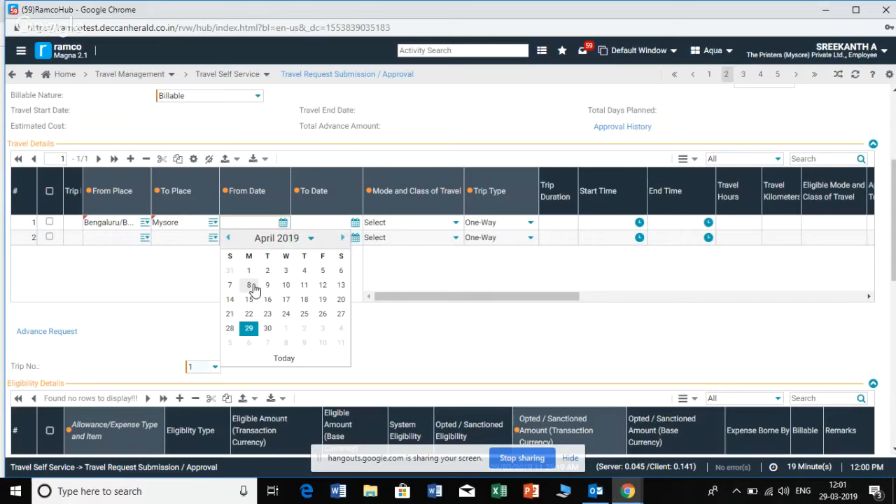
pyautogui.click(250, 285)
pyautogui.click(355, 222)
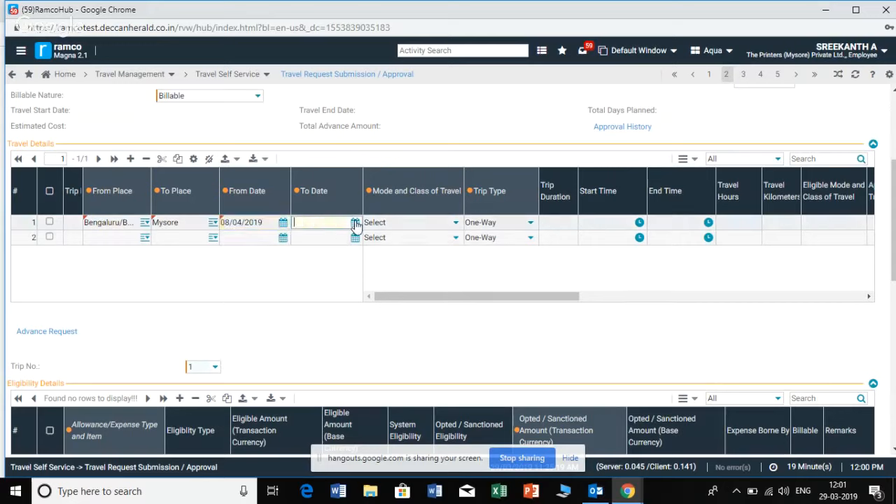
pyautogui.click(414, 238)
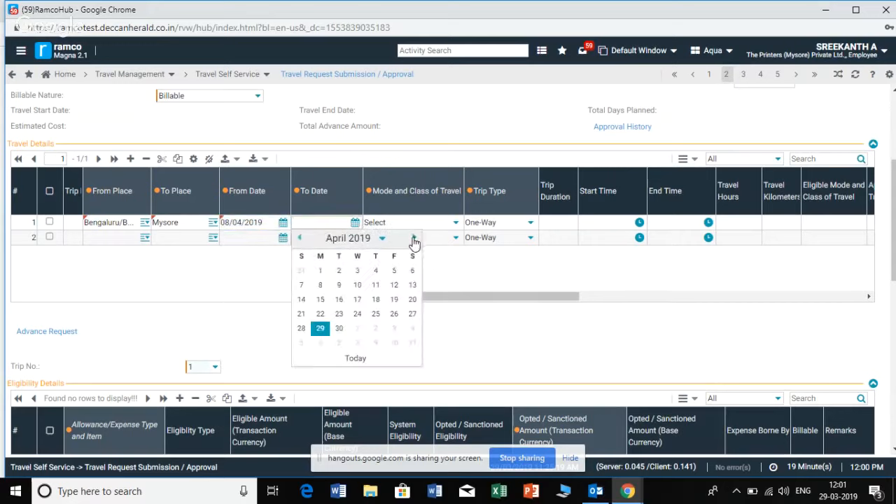
pyautogui.click(340, 286)
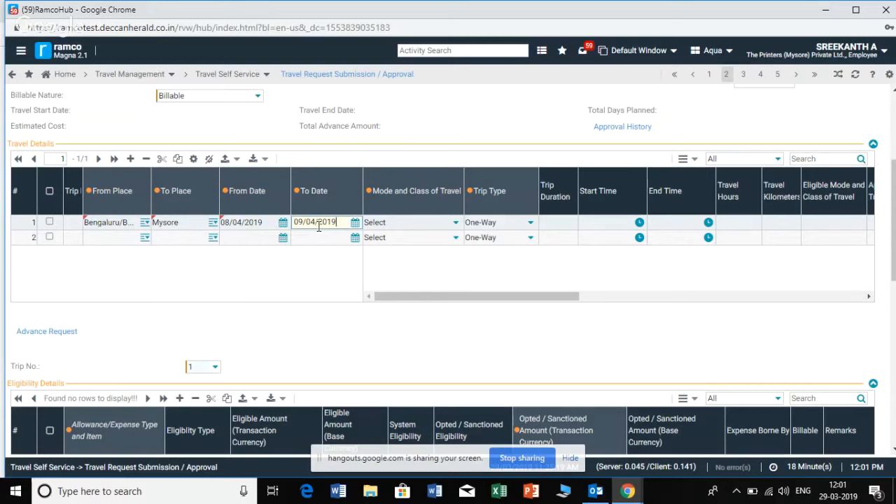
# Choose BUS~SLEEPER as the mode and class of travel for the first trip
pyautogui.click(458, 222)
pyautogui.click(458, 222)
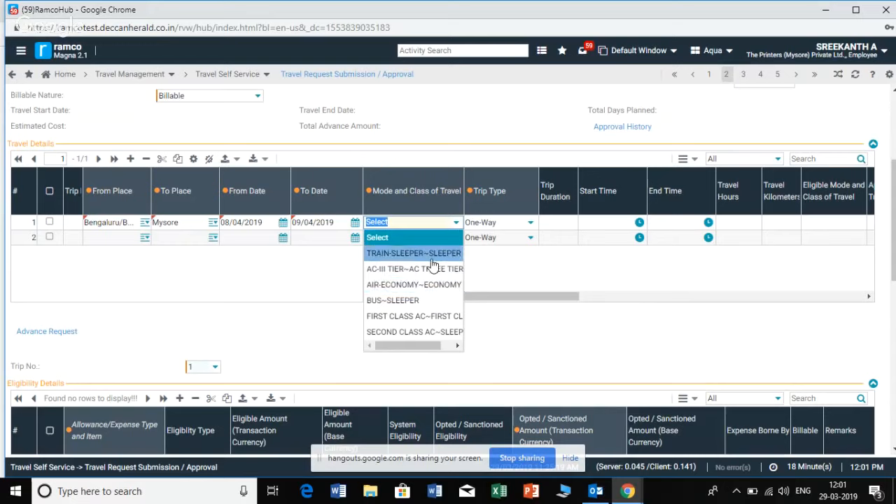
pyautogui.click(415, 300)
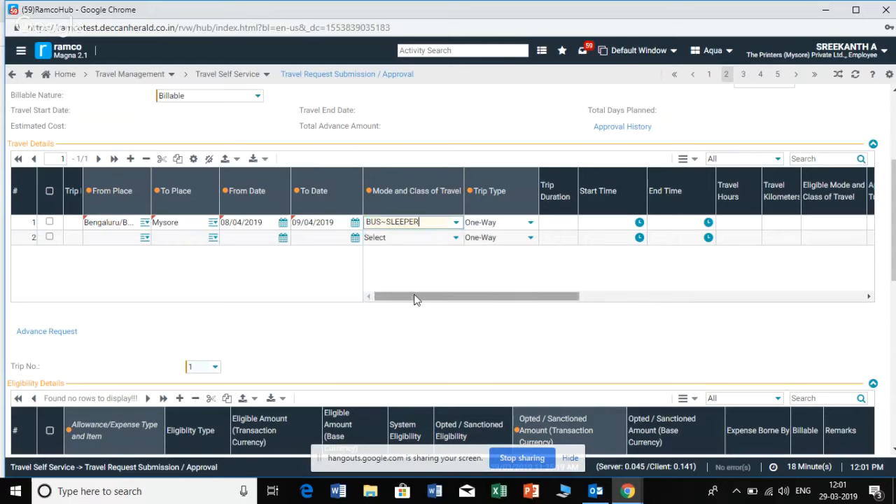
# Set the trip type of the first trip row to Round Trip
pyautogui.click(456, 225)
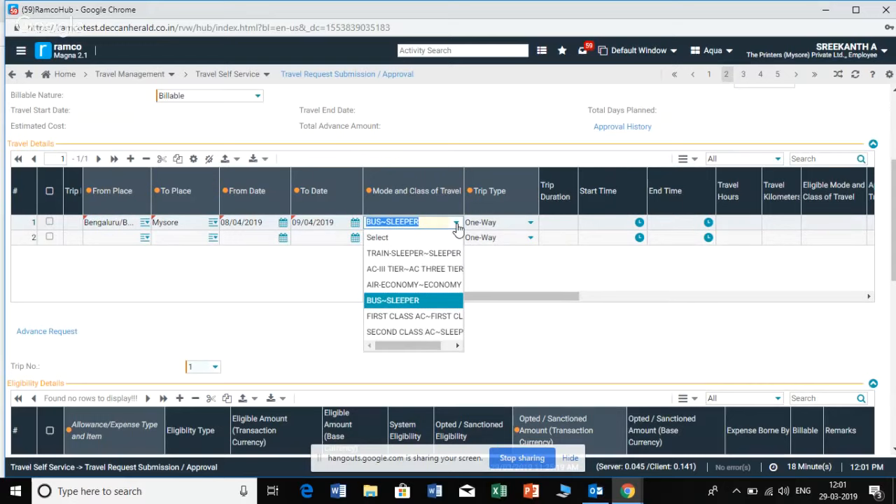
pyautogui.click(518, 279)
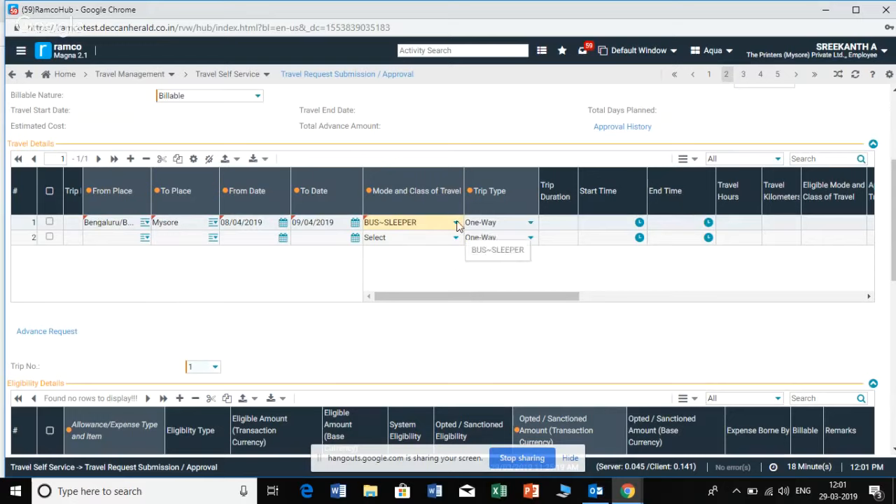
pyautogui.click(532, 222)
pyautogui.click(532, 224)
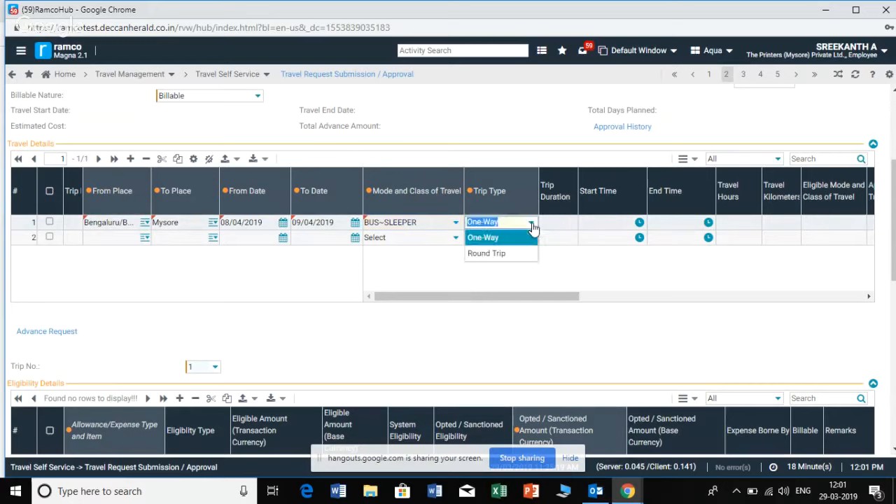
pyautogui.click(516, 261)
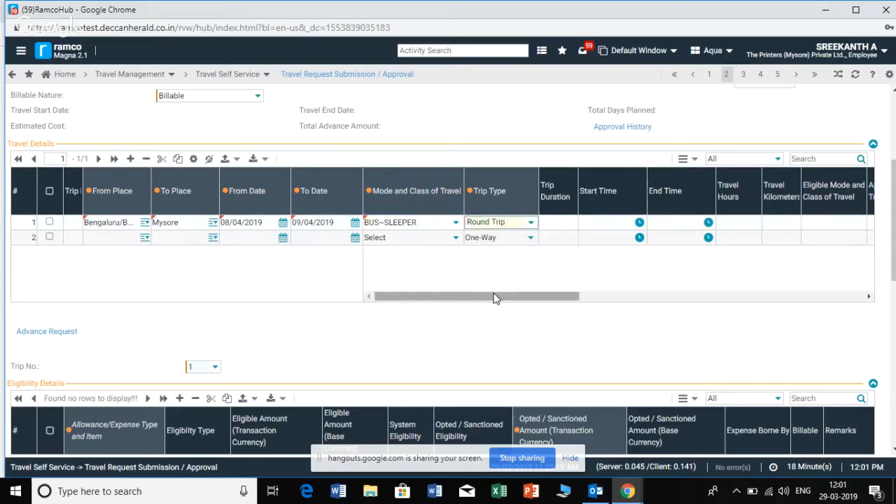
pyautogui.moveTo(493, 295)
pyautogui.mouseDown()
pyautogui.moveTo(588, 313)
pyautogui.moveTo(477, 299)
pyautogui.mouseUp()
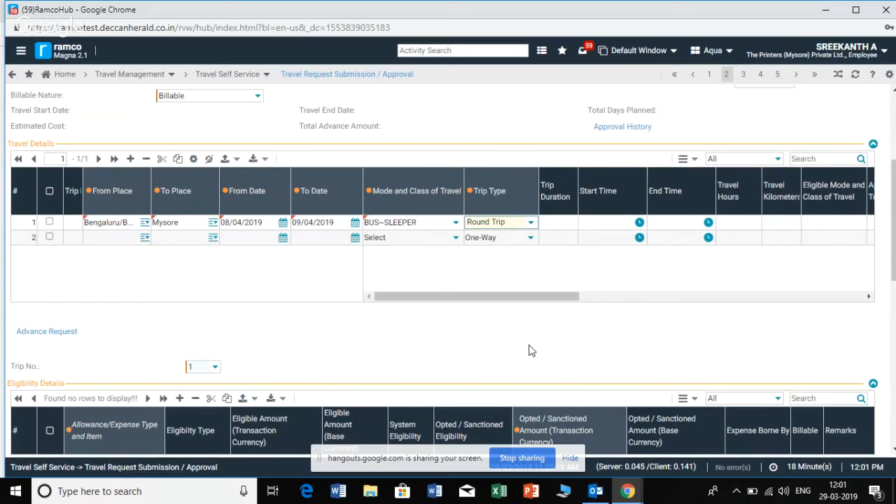
# Compute the eligibility amounts for trip 1 and check the overall billable cost in the summary
pyautogui.scroll(-3, 530, 350)
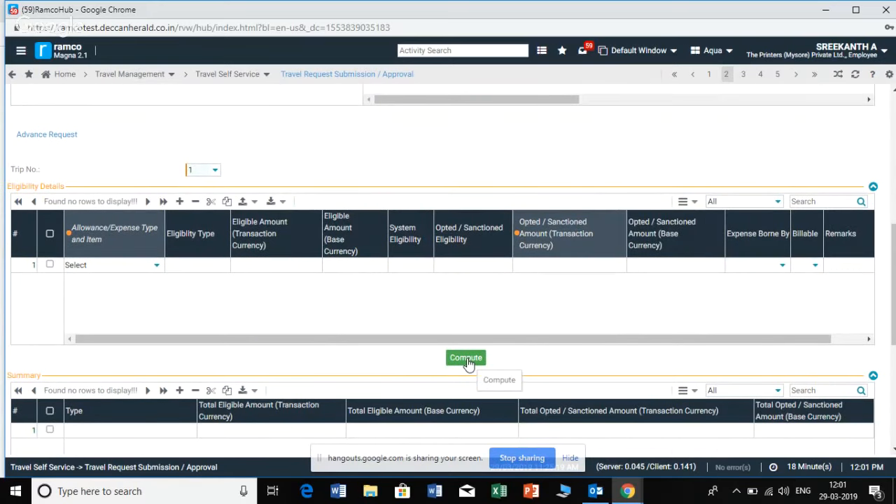
pyautogui.click(467, 359)
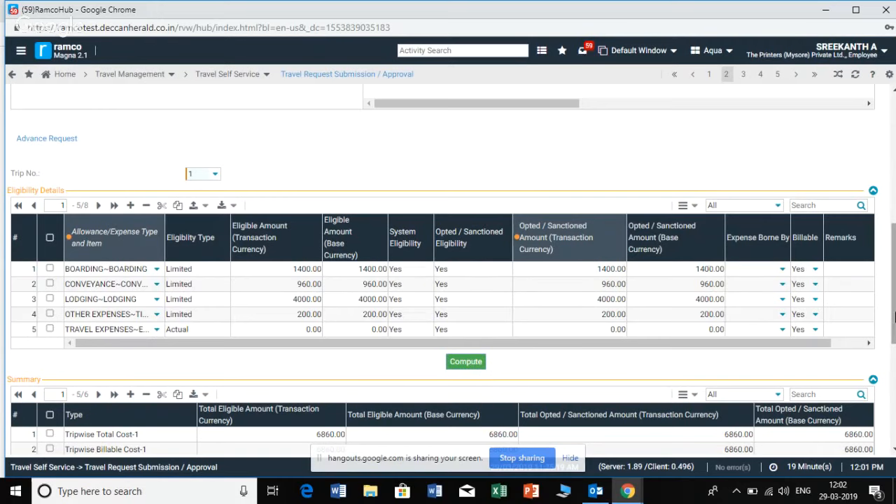
pyautogui.moveTo(893, 317); pyautogui.dragTo(895, 367)
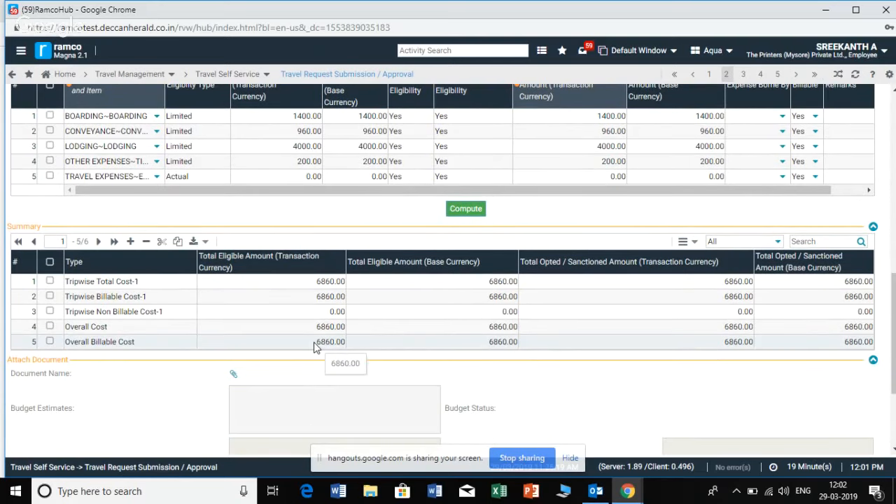
pyautogui.click(318, 344)
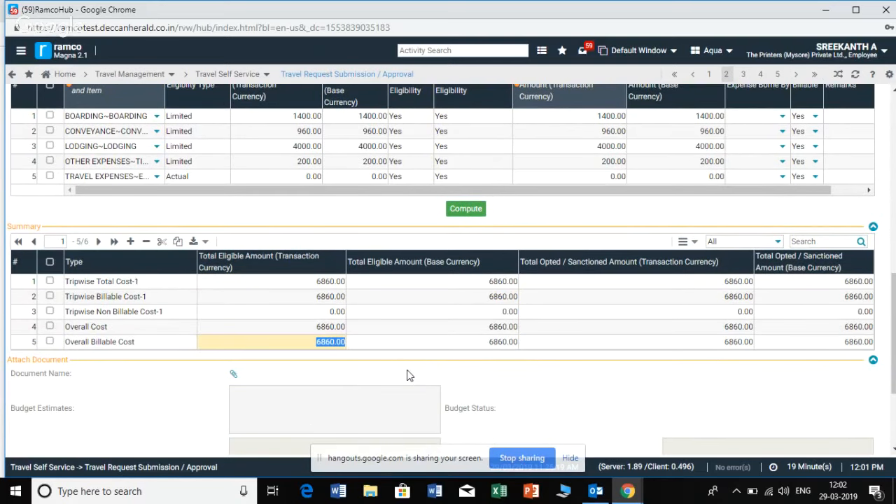
pyautogui.click(409, 376)
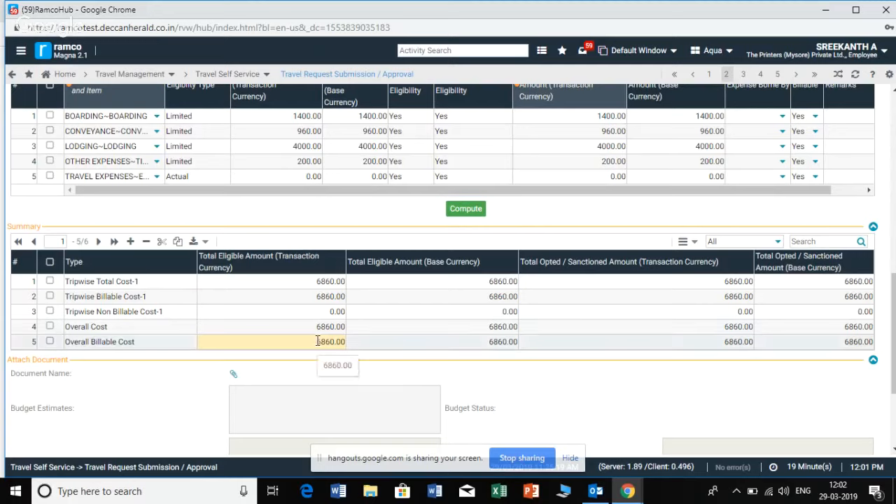
pyautogui.moveTo(319, 341); pyautogui.dragTo(354, 348)
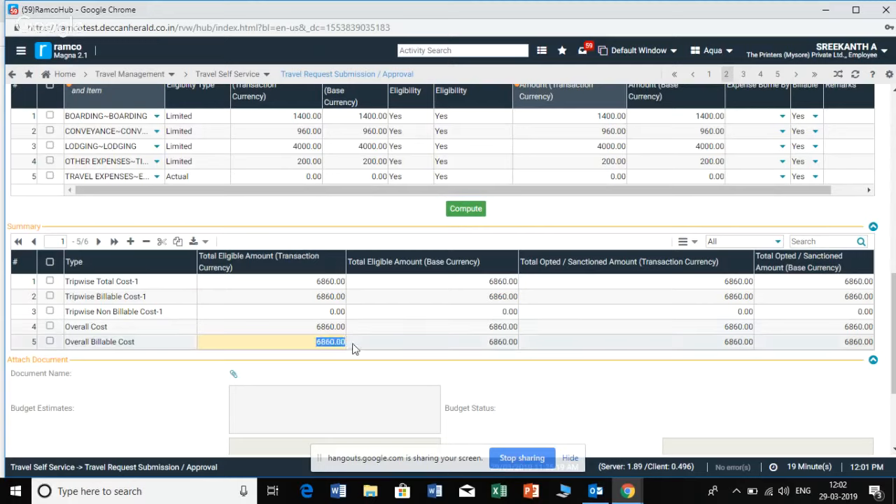
pyautogui.click(373, 376)
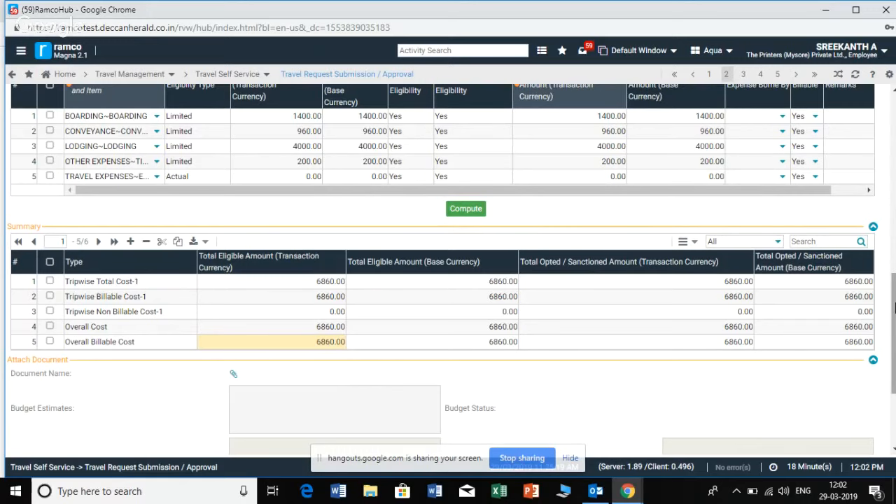
# Try to save the travel request and dismiss the message
pyautogui.moveTo(894, 309); pyautogui.dragTo(894, 361)
pyautogui.click(24, 422)
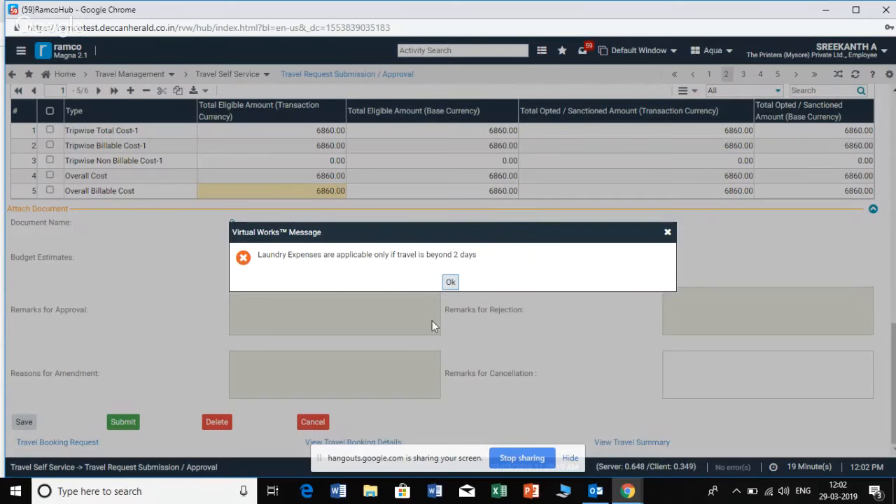
pyautogui.click(450, 283)
# Set the laundry expenses' opted amount in transaction currency to 0 and recompute the trip costs
pyautogui.scroll(4, 132, 202)
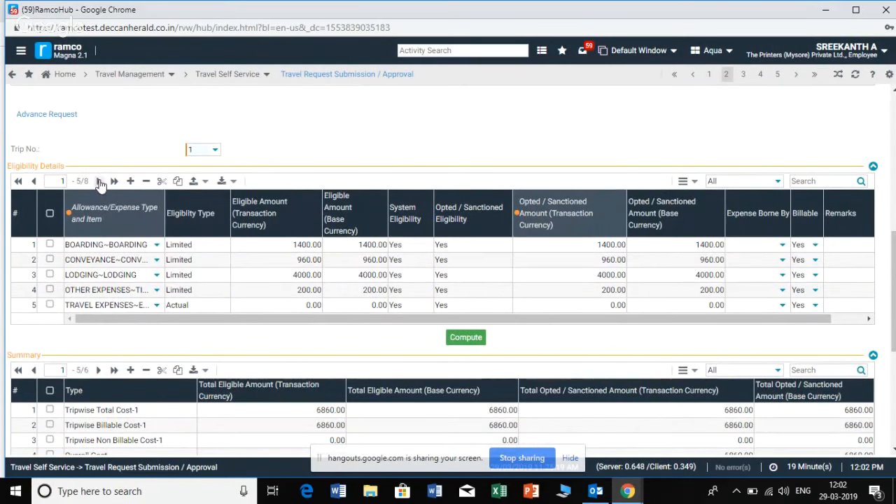
pyautogui.click(98, 182)
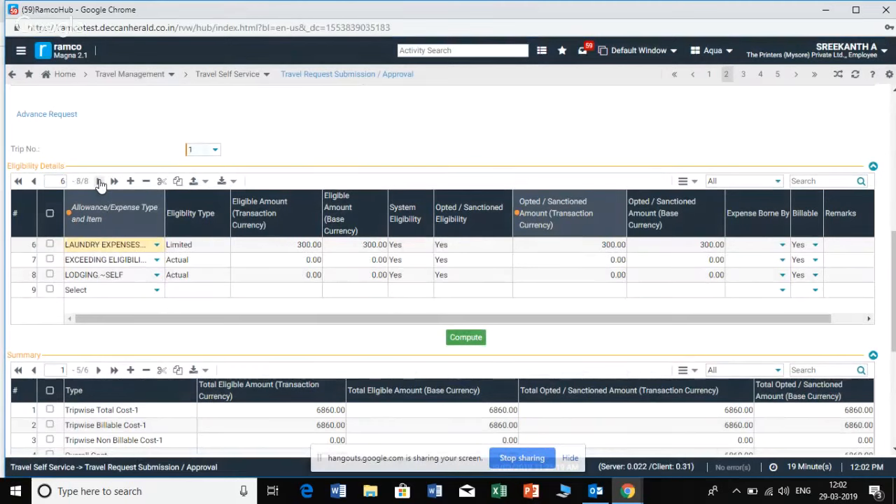
pyautogui.click(604, 249)
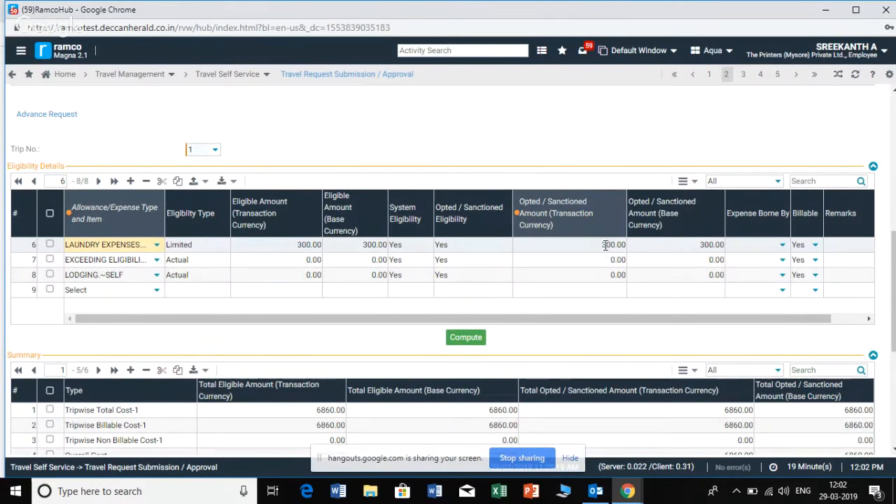
pyautogui.moveTo(602, 245); pyautogui.dragTo(627, 244)
pyautogui.write('300.000')
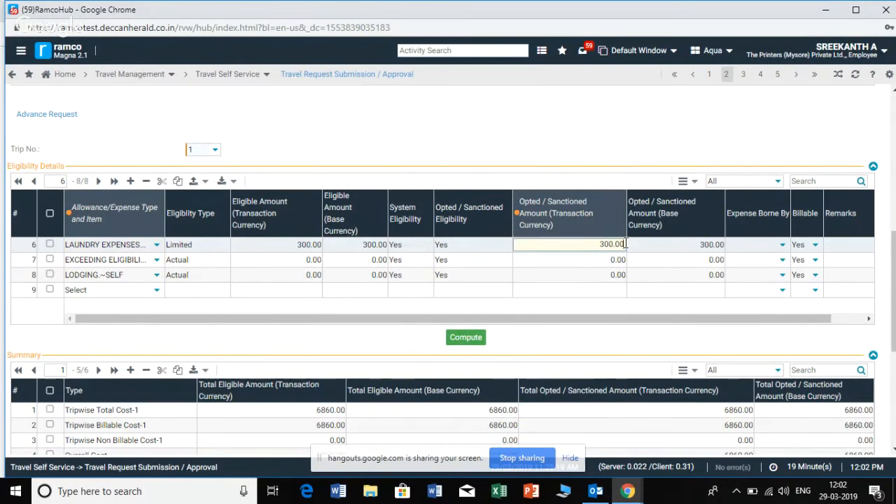
pyautogui.press('BackSpace')
pyautogui.press('BackSpace')
pyautogui.press('BackSpace')
pyautogui.press('BackSpace')
pyautogui.press('BackSpace')
pyautogui.press('BackSpace')
pyautogui.press('BackSpace')
pyautogui.write('00')
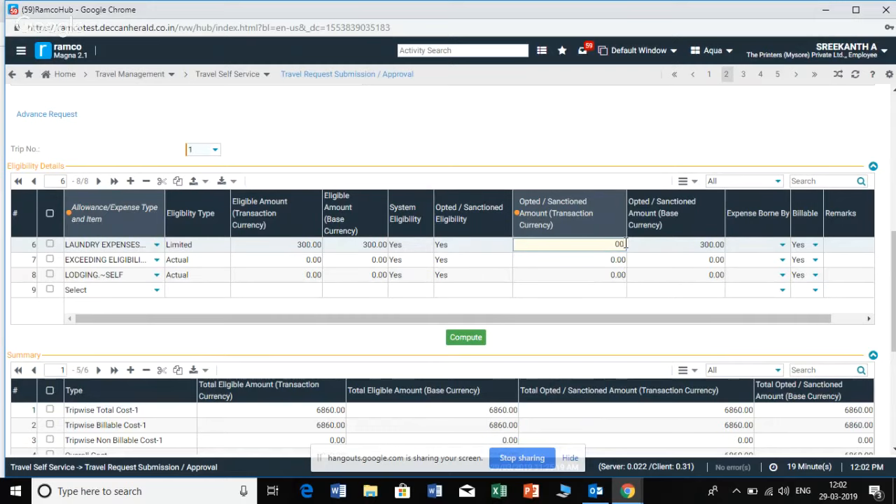
pyautogui.click(454, 338)
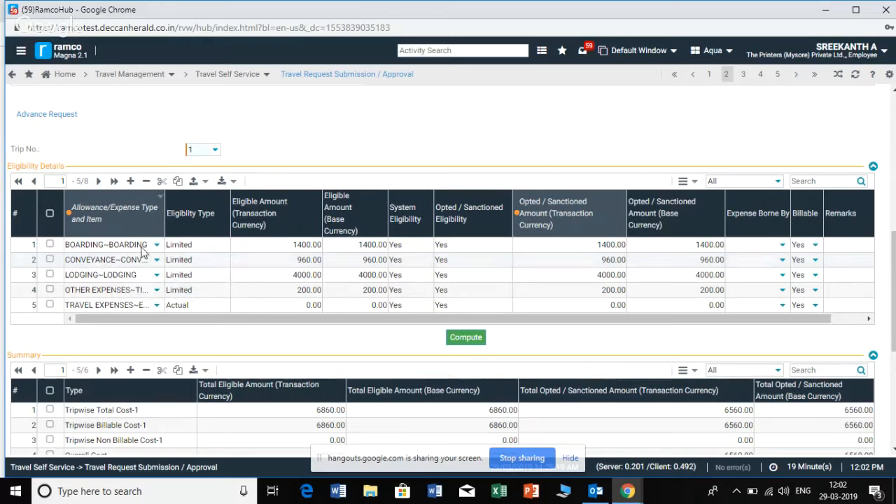
# Compute the eligibility again and check the opted amount of the laundry expenses row
pyautogui.click(98, 181)
pyautogui.click(460, 338)
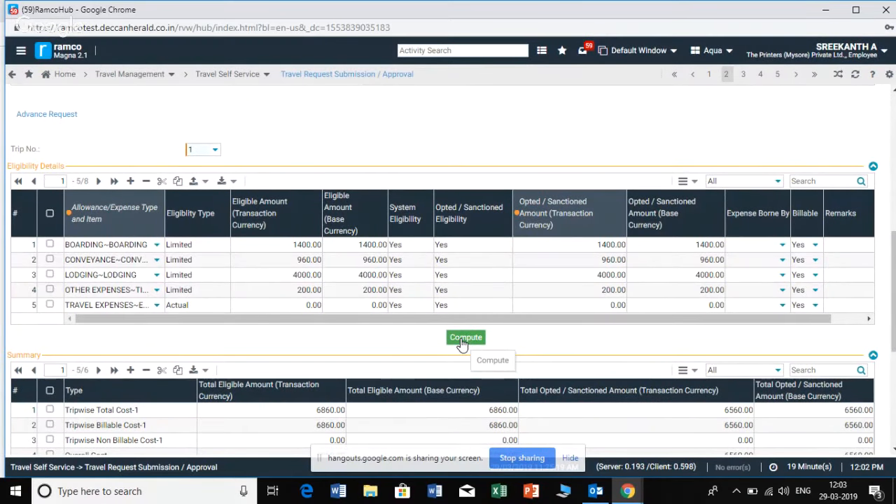
pyautogui.click(97, 181)
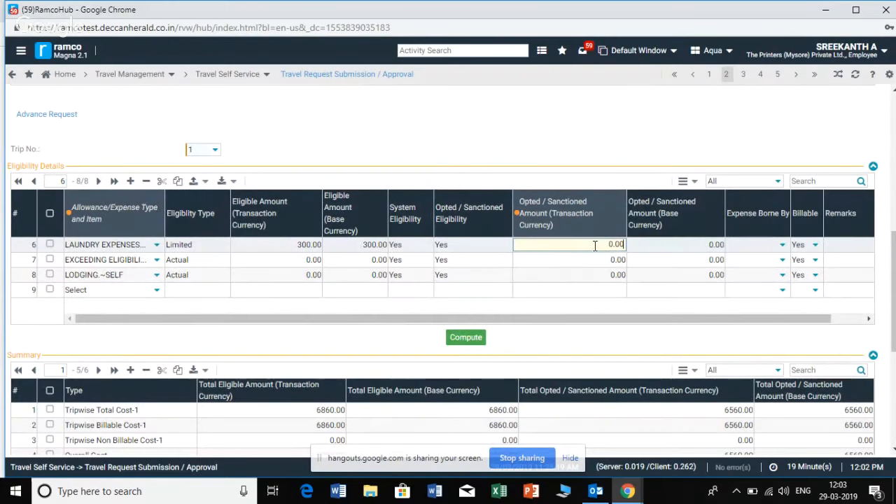
pyautogui.moveTo(597, 246); pyautogui.dragTo(641, 252)
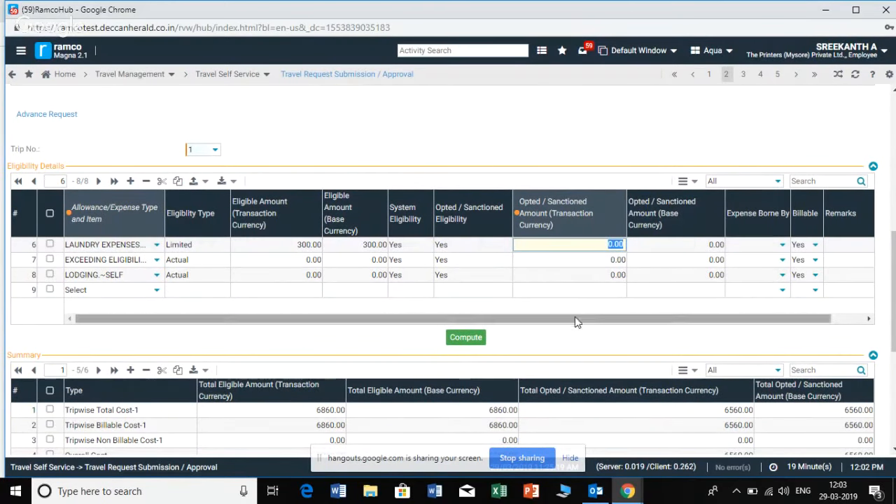
# Save the travel request and acknowledge the message
pyautogui.scroll(-4, 557, 297)
pyautogui.click(24, 439)
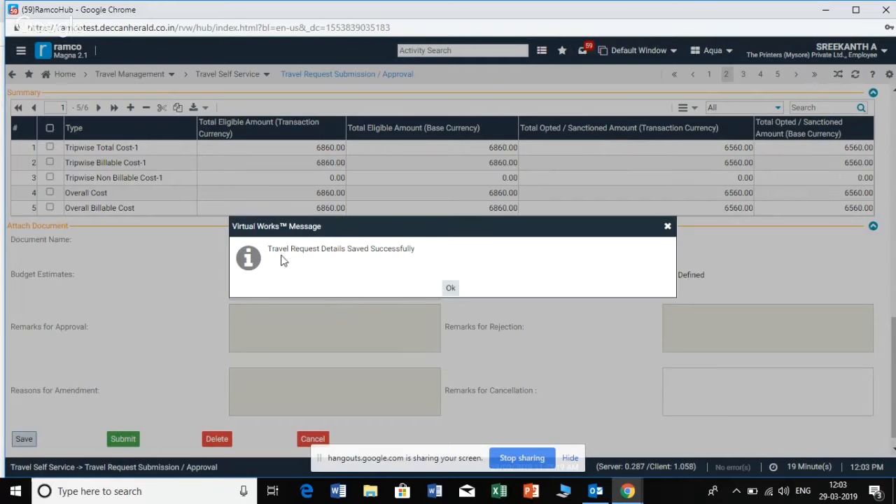
pyautogui.moveTo(270, 248); pyautogui.dragTo(408, 253)
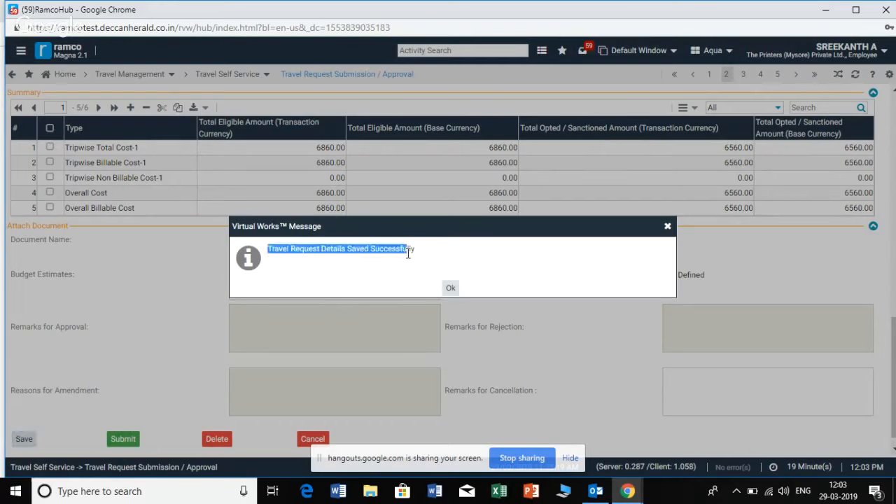
pyautogui.click(420, 263)
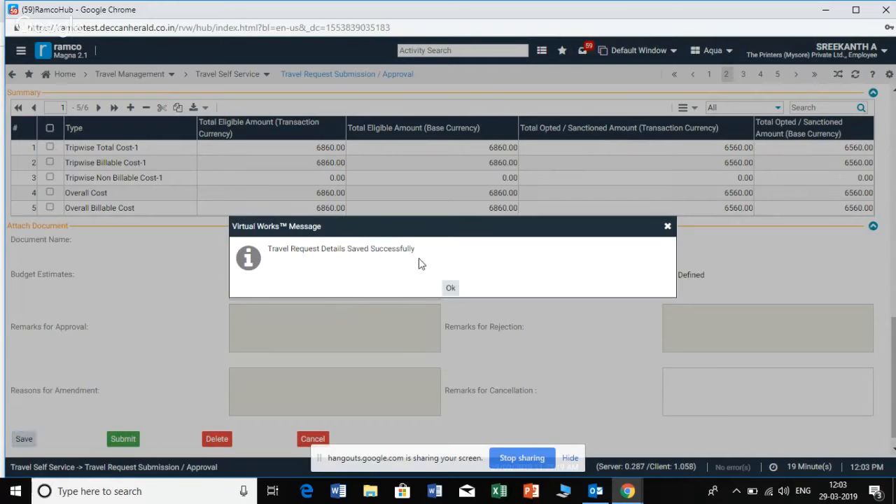
pyautogui.click(451, 289)
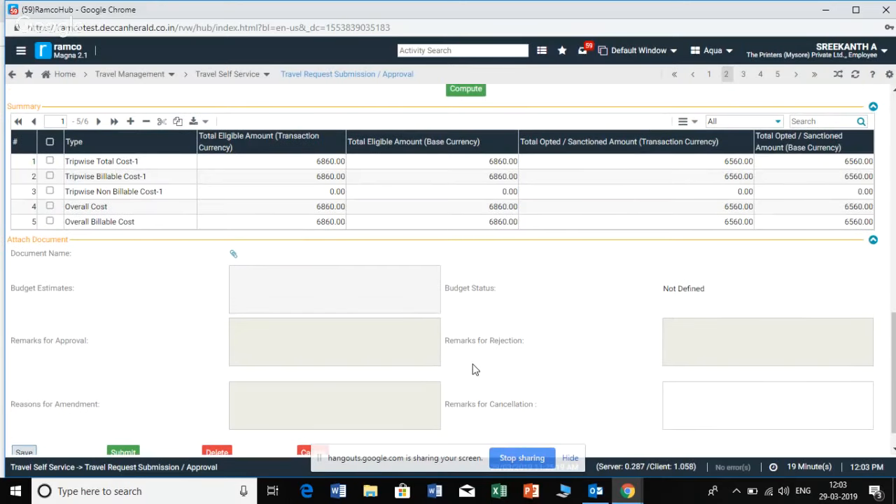
# Review the saved request's travel details, eligibility amounts and cost summary, and locate the advance request and submission options
pyautogui.scroll(3, 473, 370)
pyautogui.scroll(2, 472, 370)
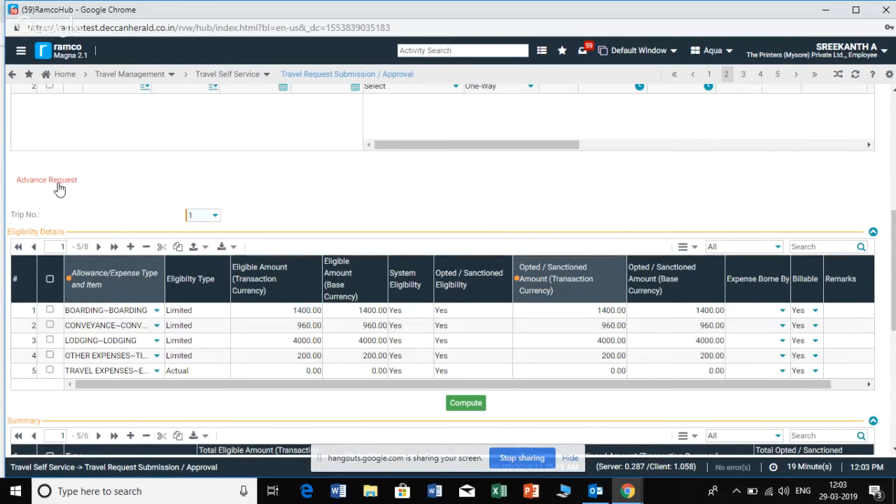
pyautogui.scroll(-5, 56, 190)
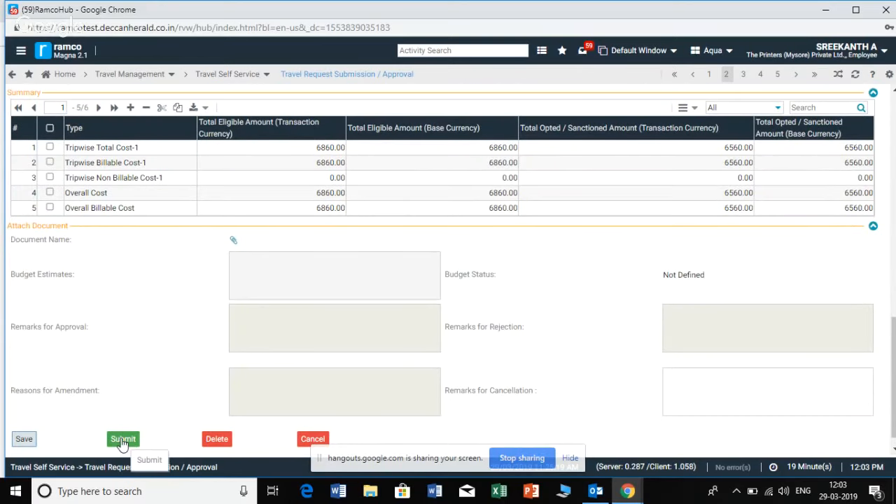
pyautogui.scroll(2, 280, 248)
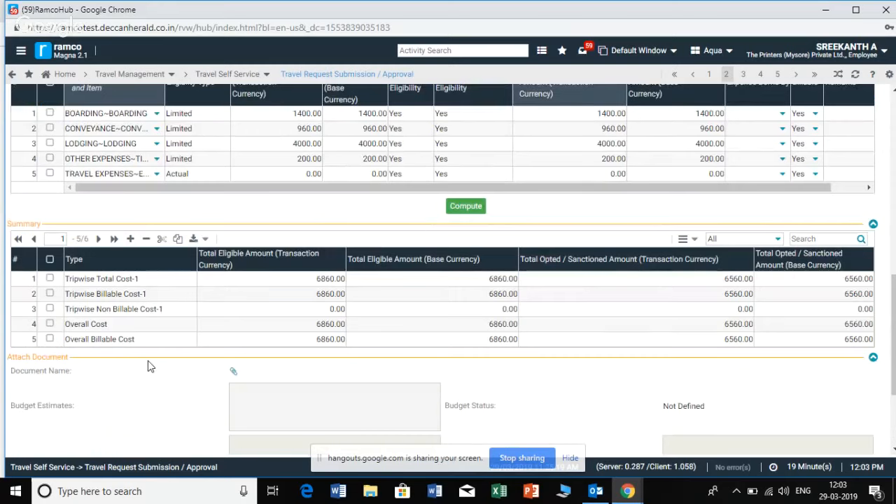
pyautogui.scroll(-2, 147, 361)
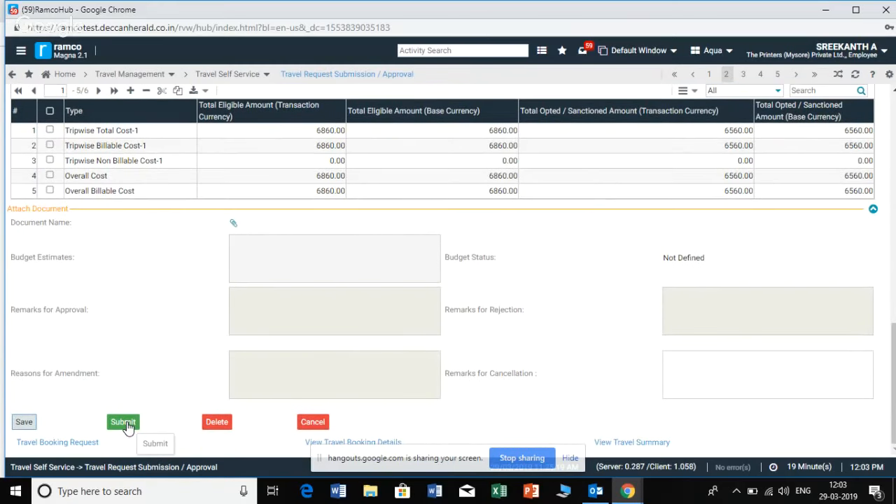
pyautogui.scroll(10, 127, 427)
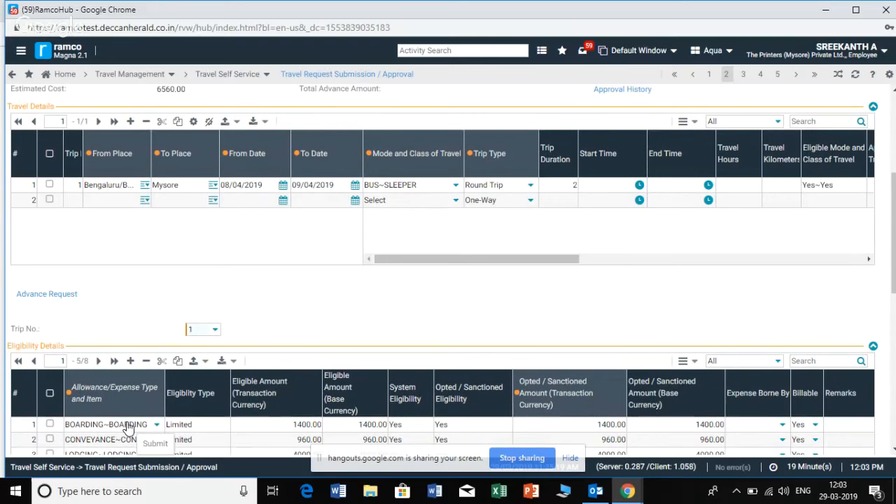
pyautogui.scroll(-1, 127, 423)
pyautogui.scroll(-1, 128, 420)
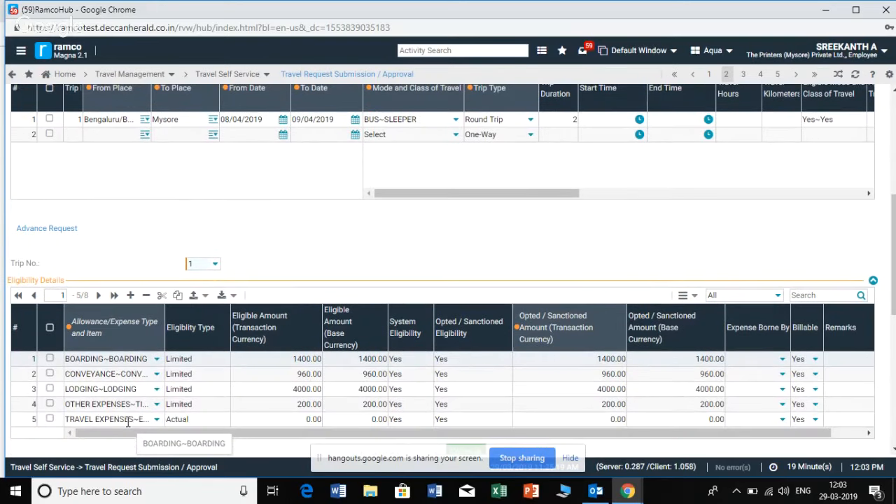
pyautogui.scroll(-5, 128, 422)
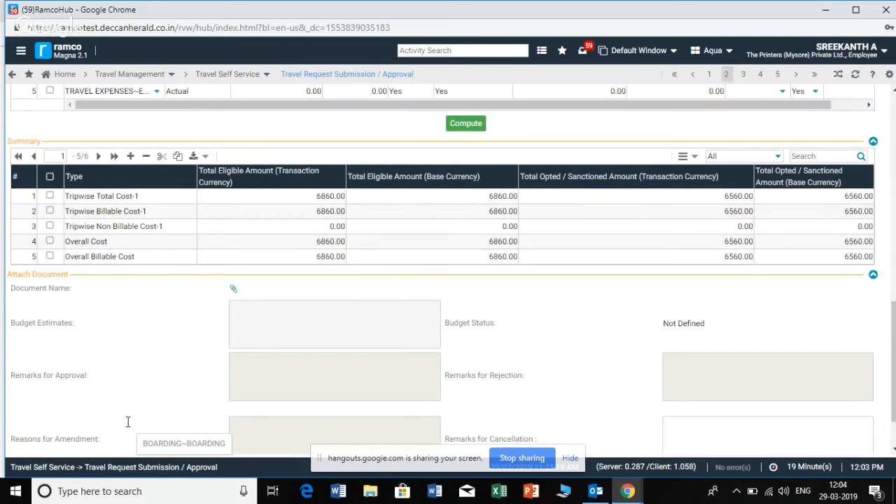
pyautogui.scroll(-1, 128, 421)
pyautogui.click(25, 423)
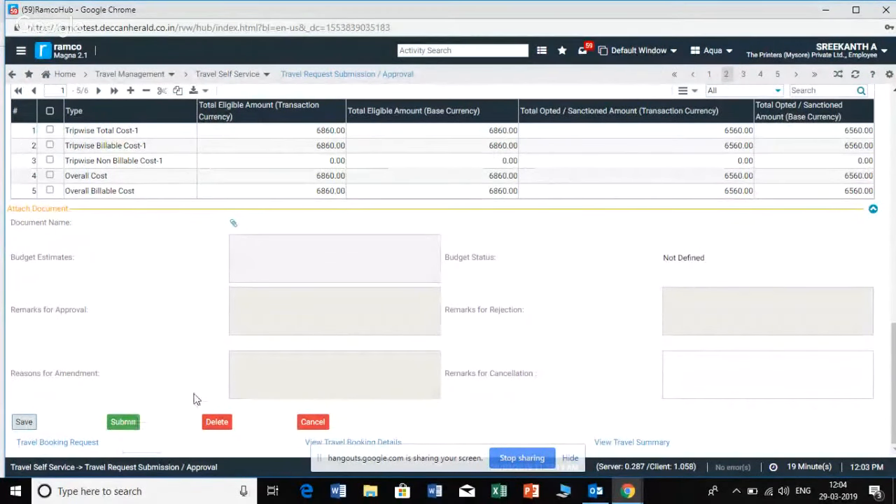
pyautogui.moveTo(895, 429); pyautogui.dragTo(895, 289)
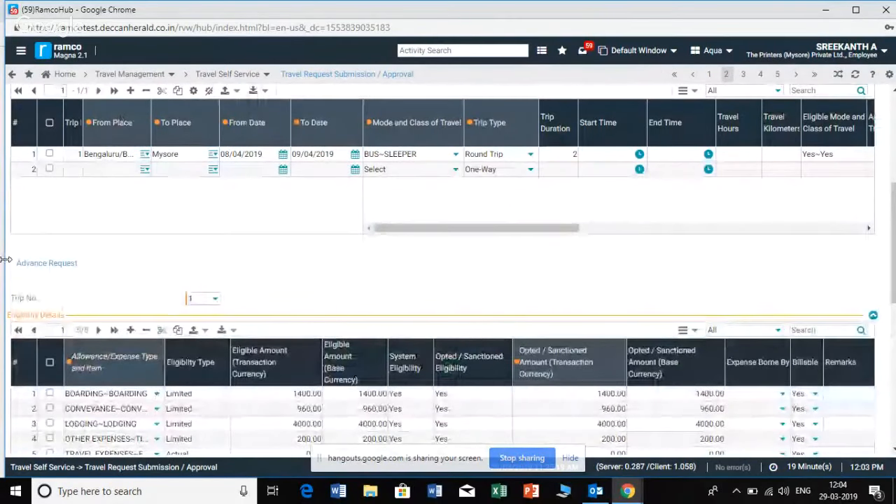
# Add an advance request of 4000 INR with Fund Transfer as the mode to the travel request
pyautogui.click(54, 264)
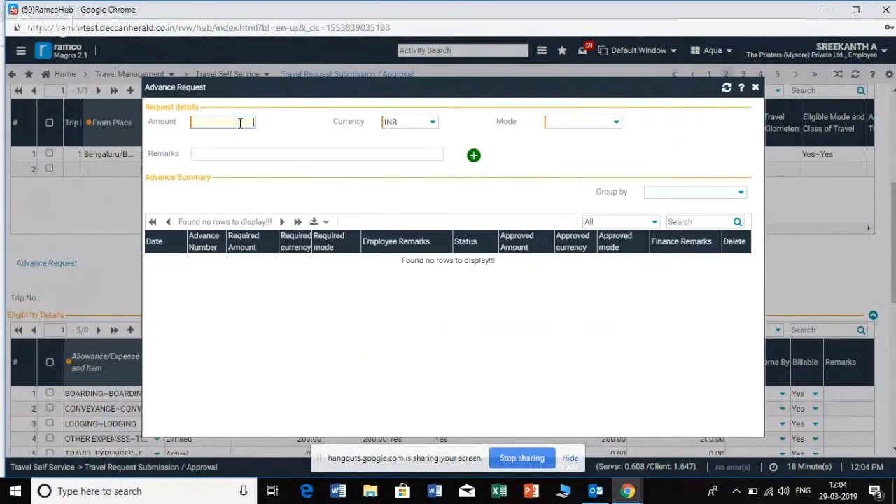
pyautogui.write('000')
pyautogui.click(618, 124)
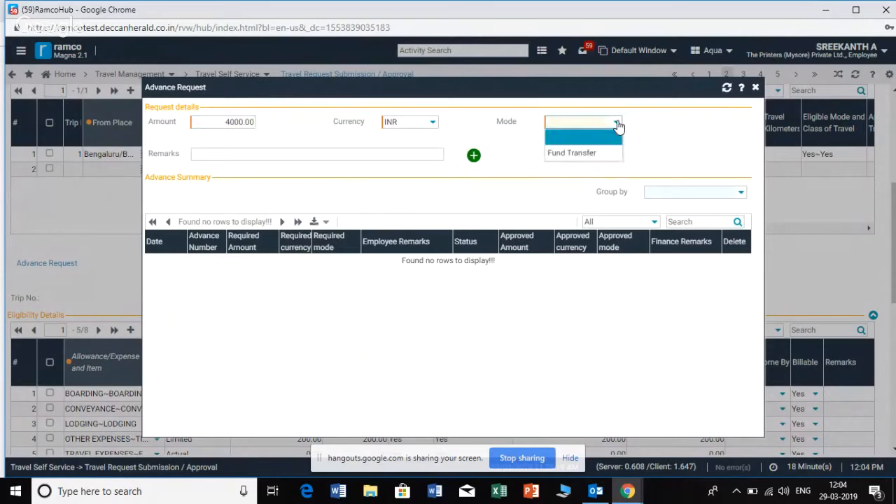
pyautogui.click(598, 158)
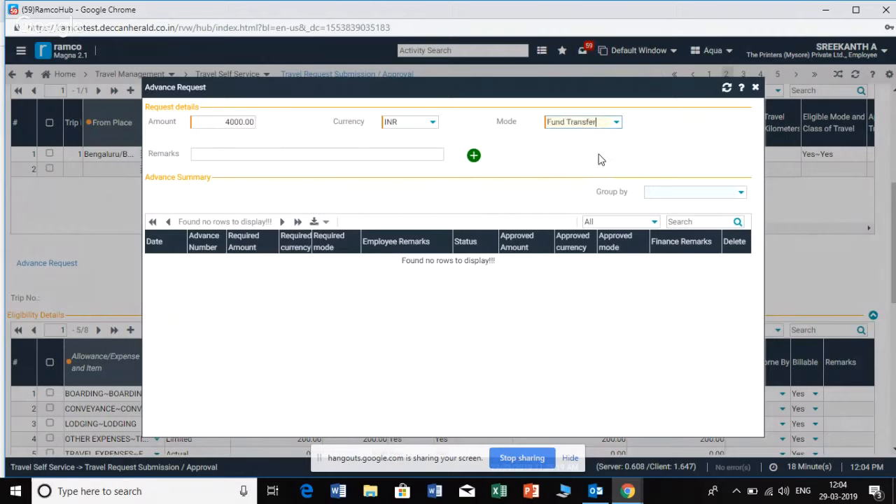
pyautogui.click(475, 158)
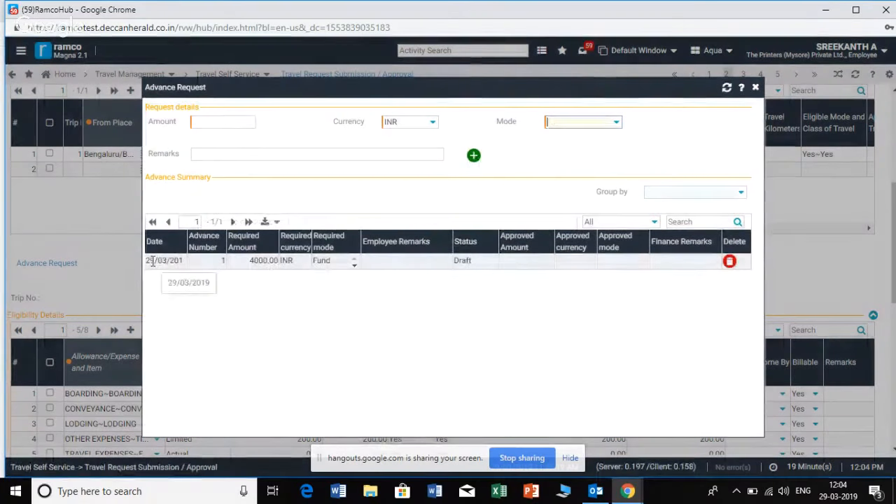
# Check the new entry's date and required amount in the advance summary, and close the advance request
pyautogui.moveTo(153, 260); pyautogui.dragTo(287, 270)
pyautogui.click(260, 274)
pyautogui.click(288, 287)
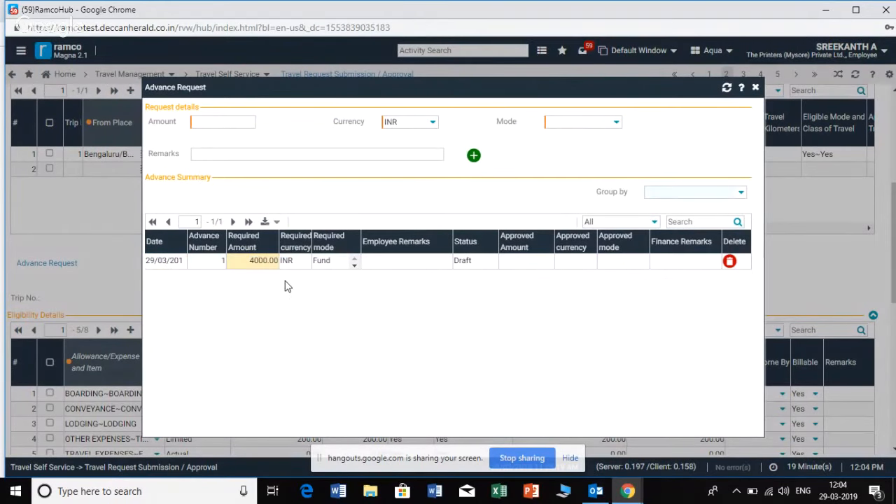
pyautogui.click(756, 90)
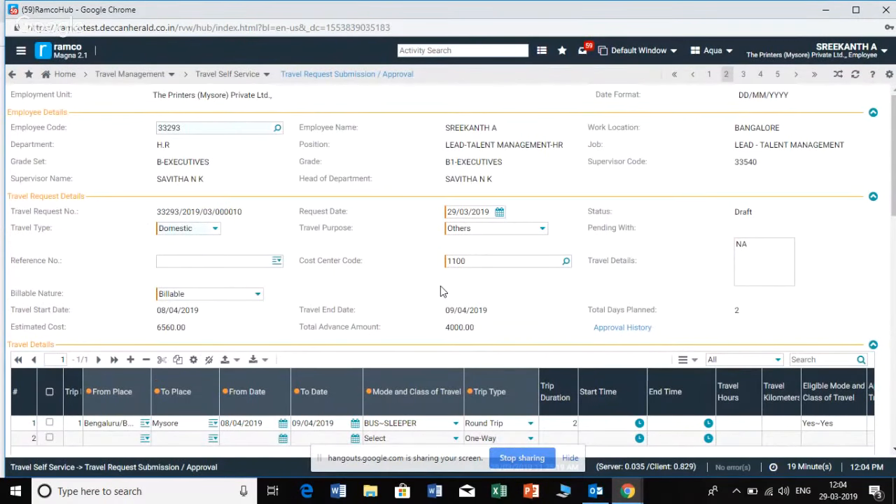
# Check the estimated cost and total advance amount in the travel request details
pyautogui.scroll(-1, 441, 286)
pyautogui.scroll(1, 440, 286)
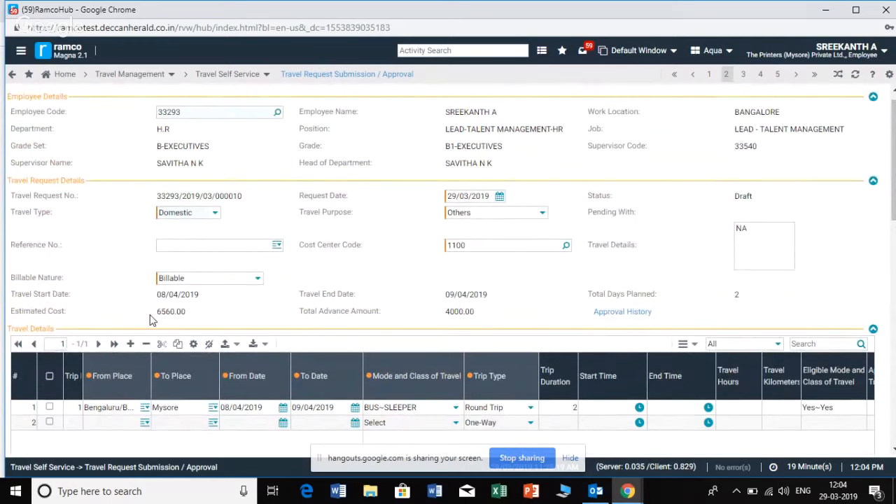
pyautogui.click(158, 312)
pyautogui.click(448, 312)
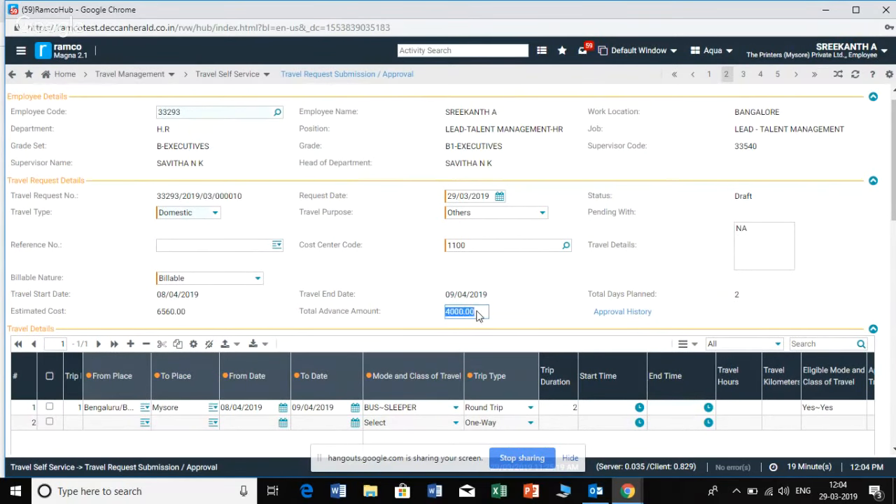
pyautogui.click(549, 315)
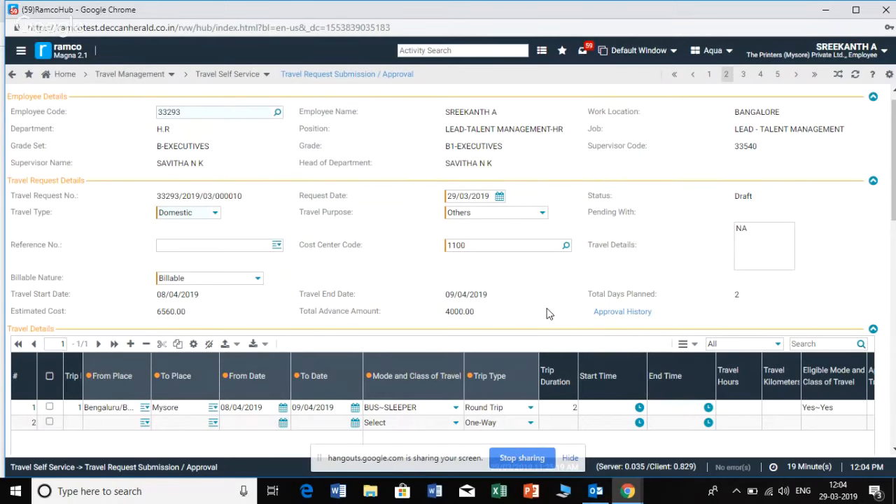
# Save the travel request and submit it for approval, acknowledging both messages
pyautogui.scroll(-2, 894, 291)
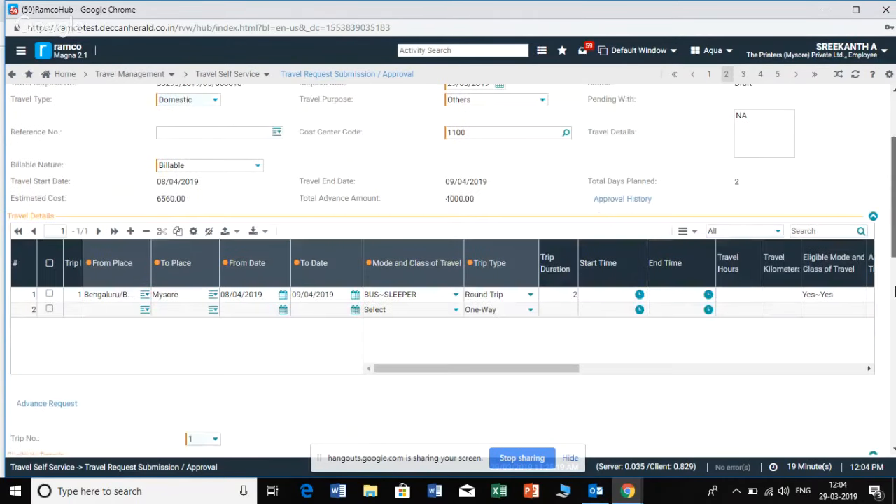
pyautogui.scroll(-12, 894, 291)
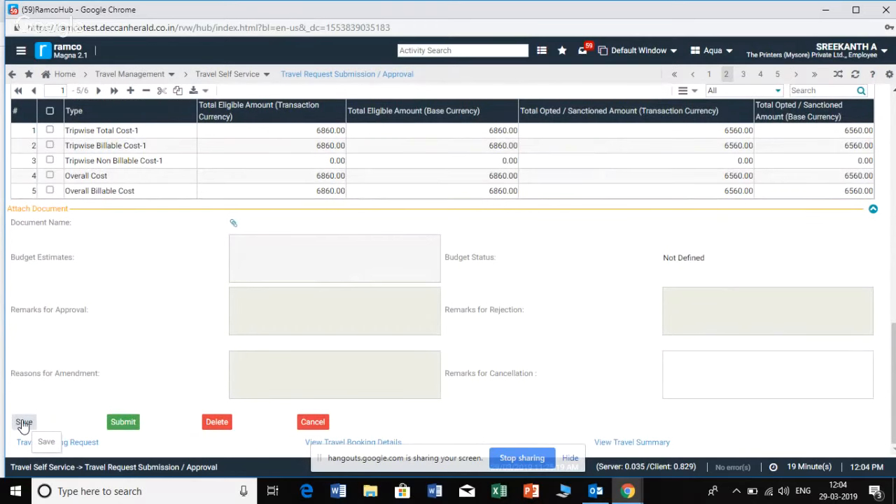
pyautogui.click(24, 423)
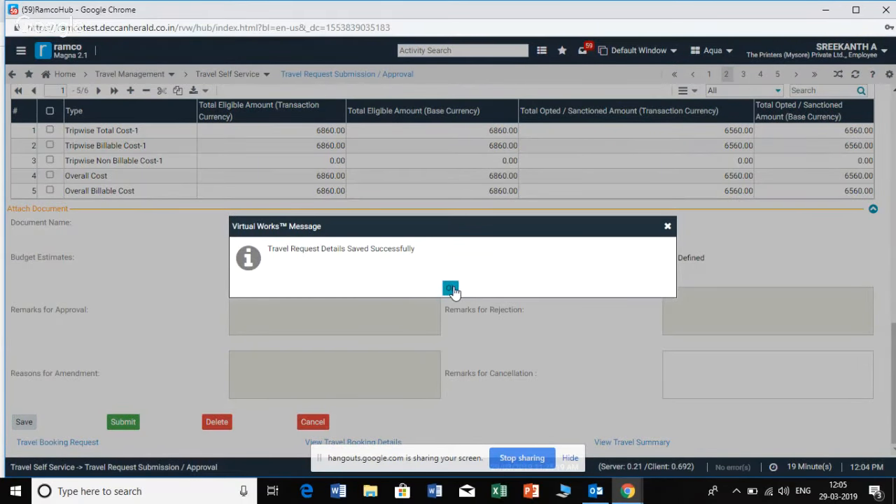
pyautogui.click(451, 289)
pyautogui.click(124, 422)
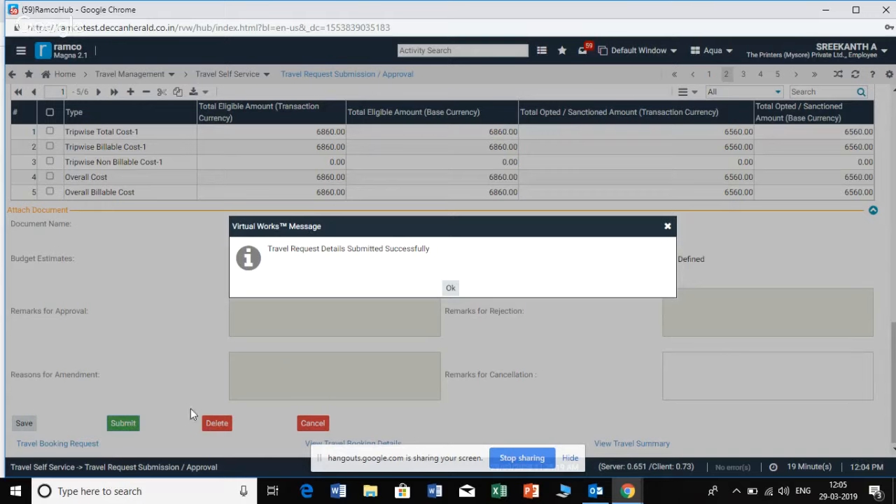
pyautogui.click(451, 287)
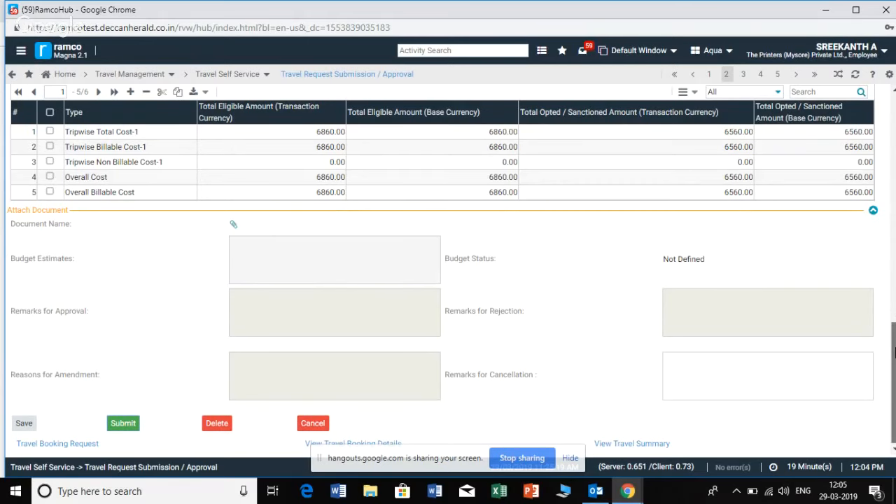
# Check the submitted request's status, the approver it is pending with, and its estimated cost
pyautogui.moveTo(895, 354); pyautogui.dragTo(890, 122)
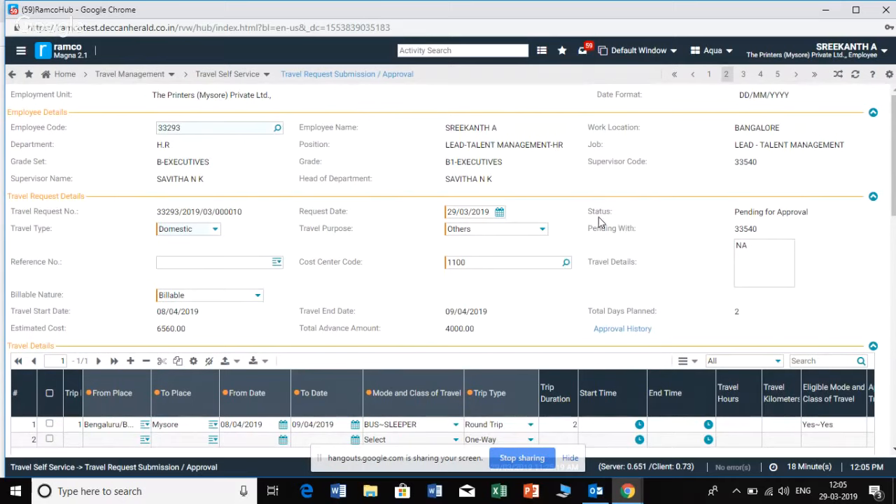
pyautogui.moveTo(736, 212); pyautogui.dragTo(822, 212)
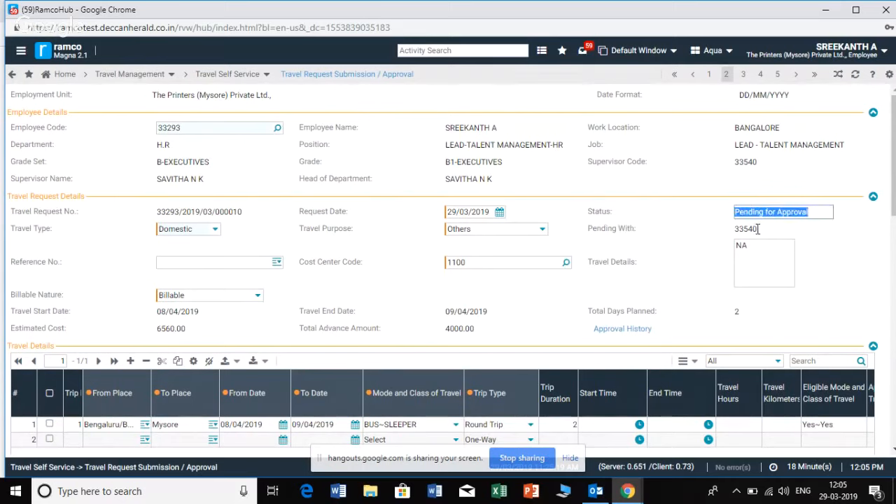
pyautogui.moveTo(758, 229); pyautogui.dragTo(733, 230)
pyautogui.click(756, 274)
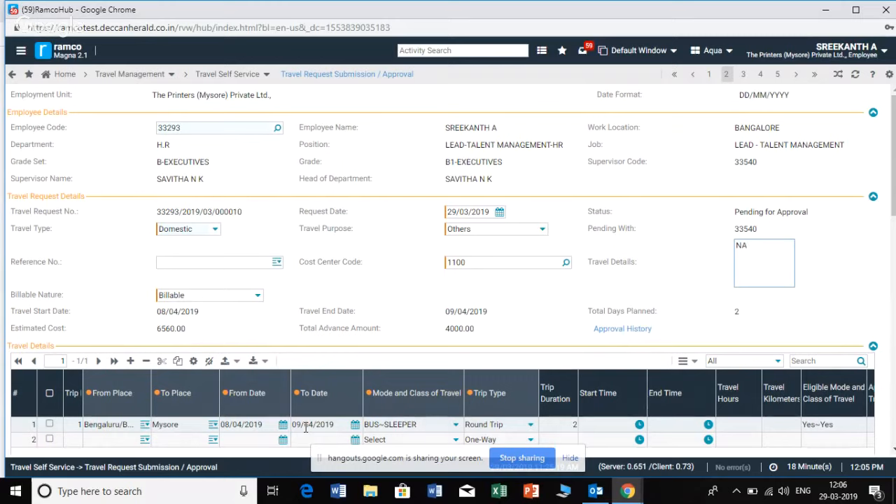
pyautogui.click(194, 332)
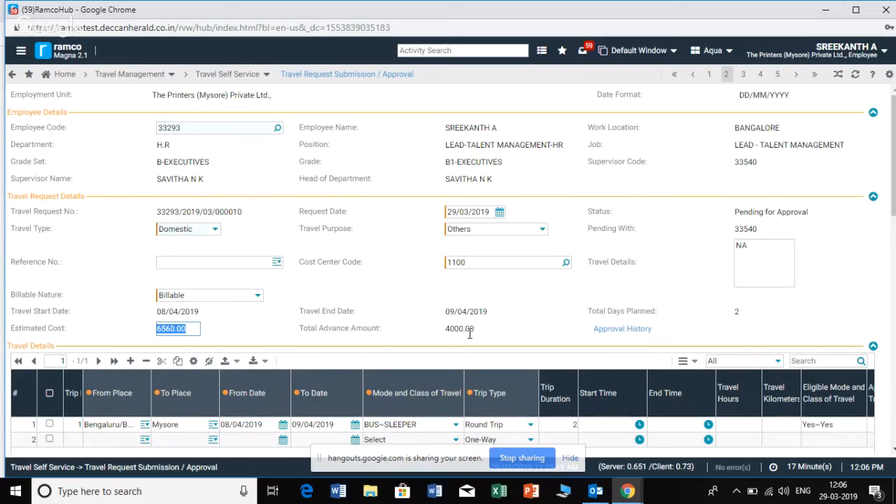
# Open Travel Expense Settlement / Approval under Travel Self Service in Travel Management
pyautogui.click(22, 54)
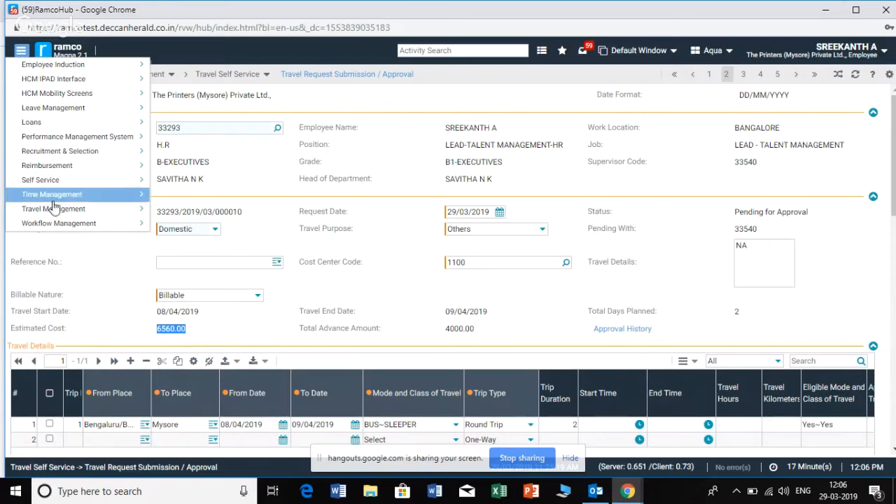
pyautogui.moveTo(50, 216)
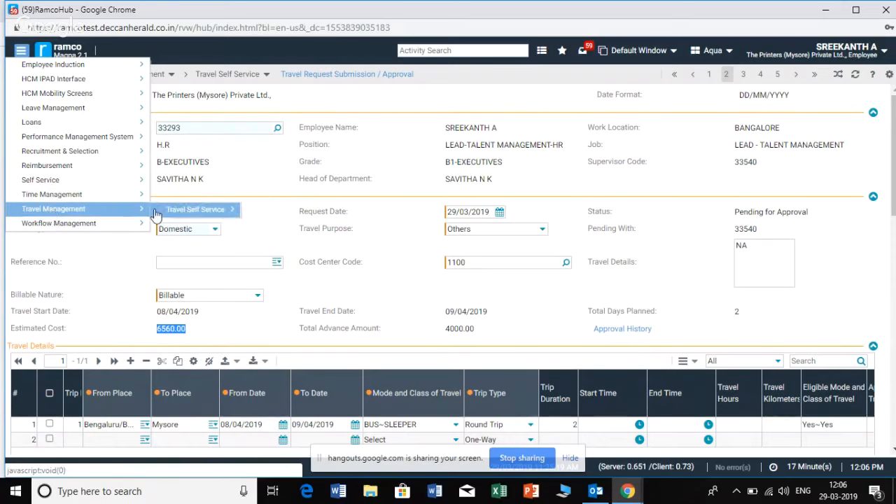
pyautogui.moveTo(161, 214)
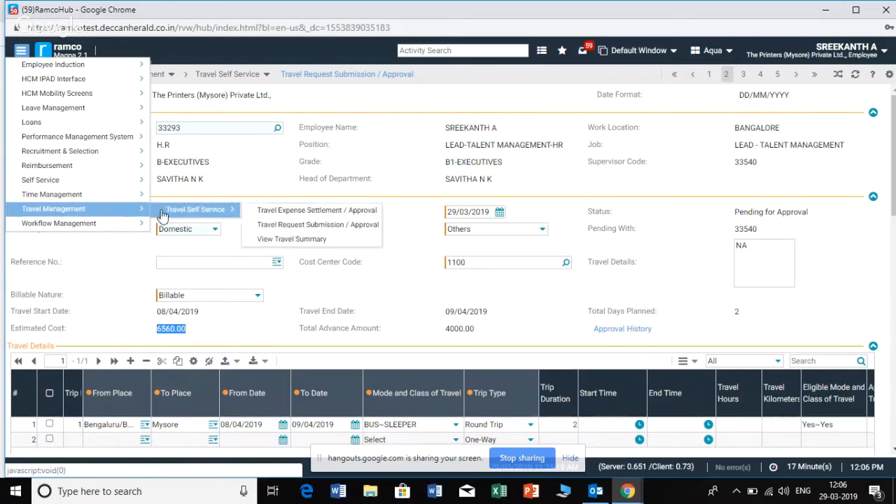
pyautogui.click(280, 213)
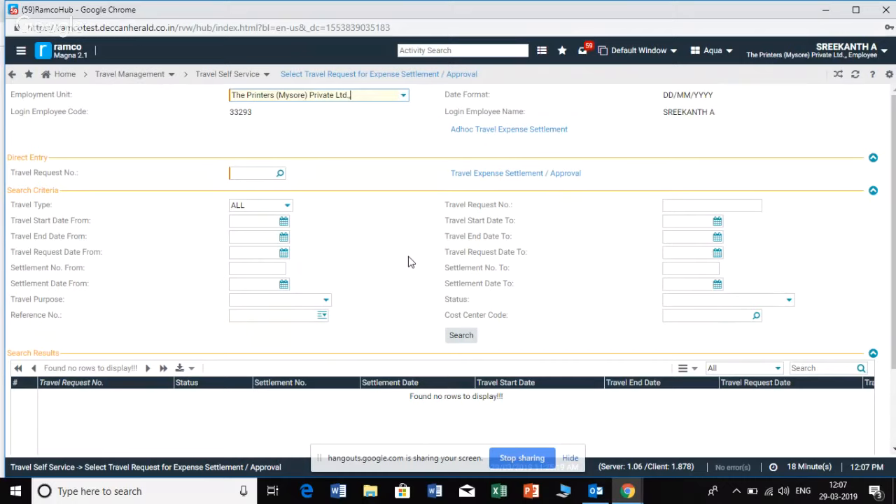
pyautogui.click(537, 461)
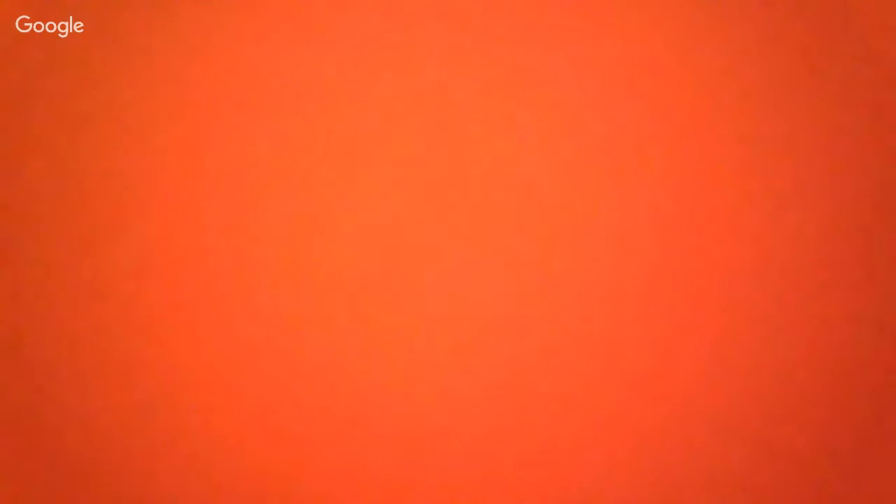